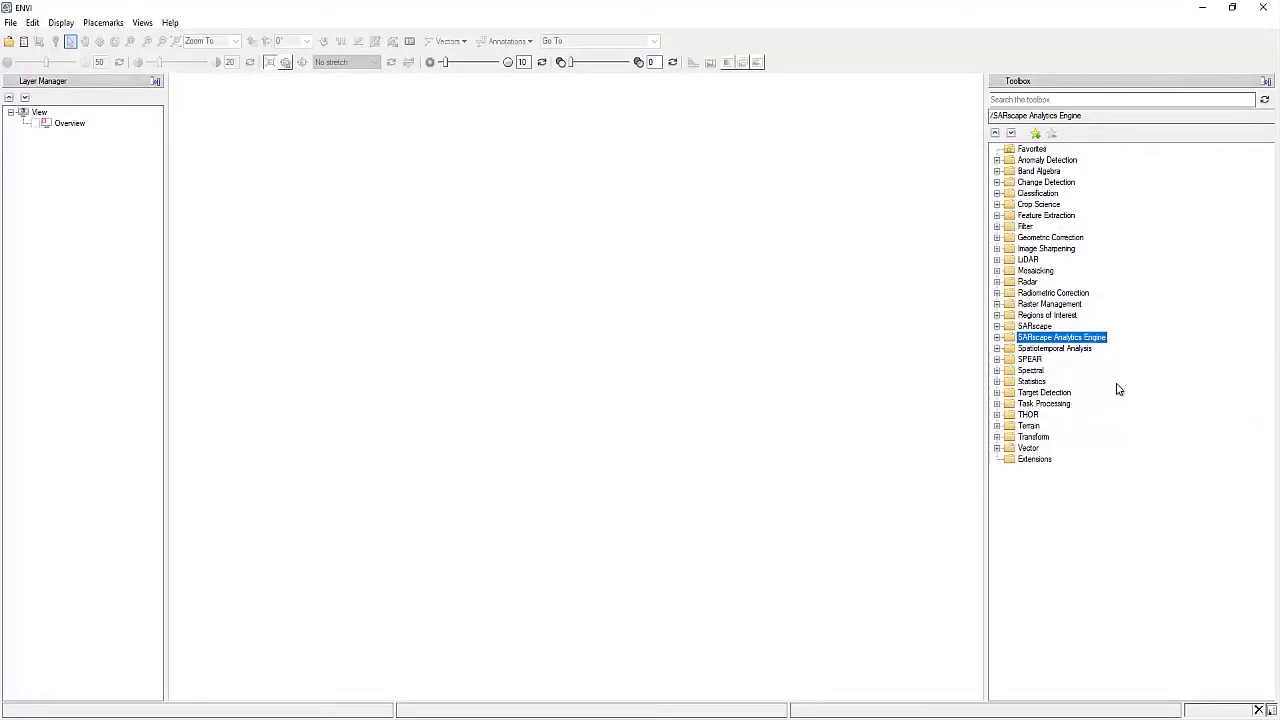
Launch the SAR Time Series tool from the SARscape Analytics Engine category.
{"action": "left_click", "coordinate": [997, 338]}
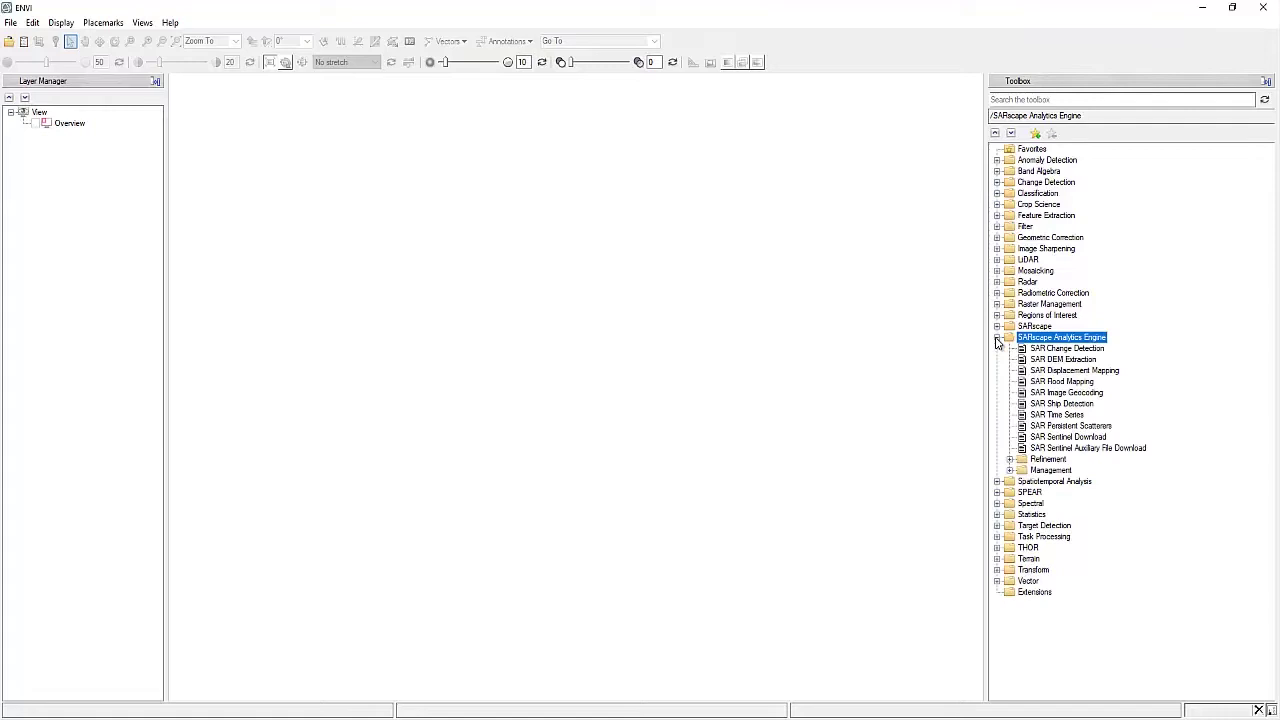
{"action": "left_click", "coordinate": [1057, 414]}
{"action": "double_click", "coordinate": [1060, 414]}
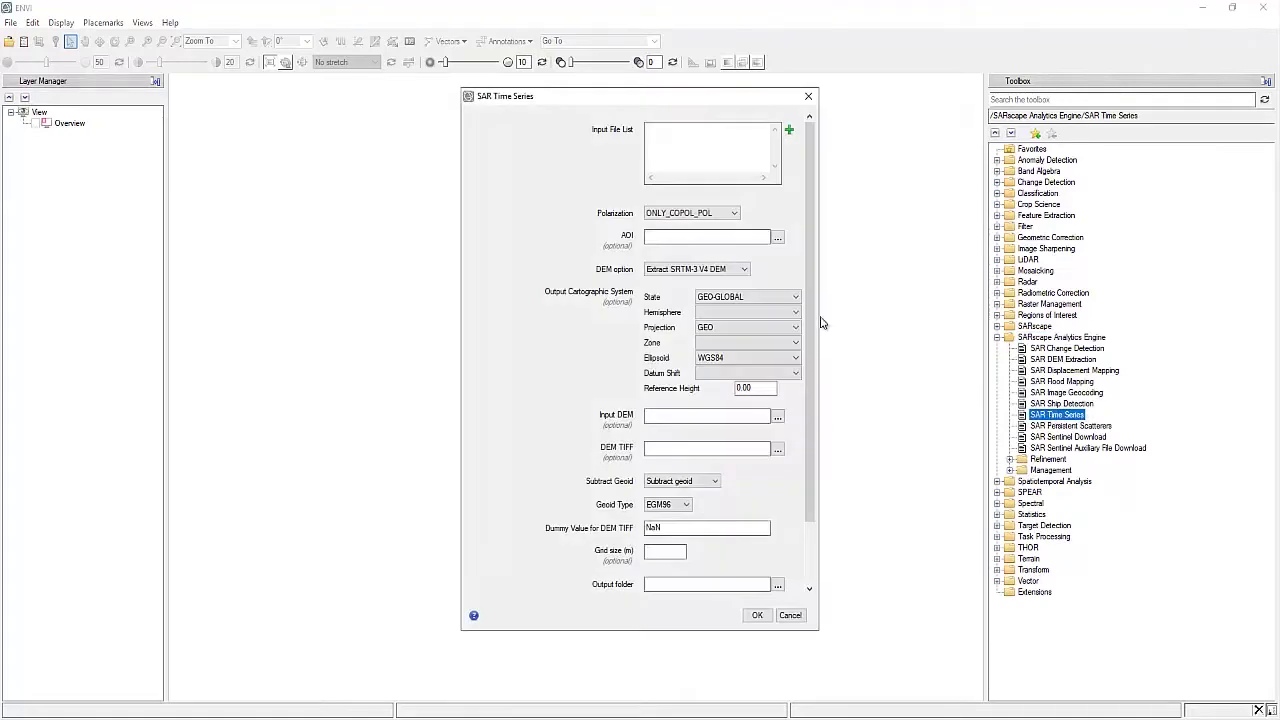
Browse for input files in the Desktop\Blogs\Time_Series\cut folder.
{"action": "left_click", "coordinate": [789, 130]}
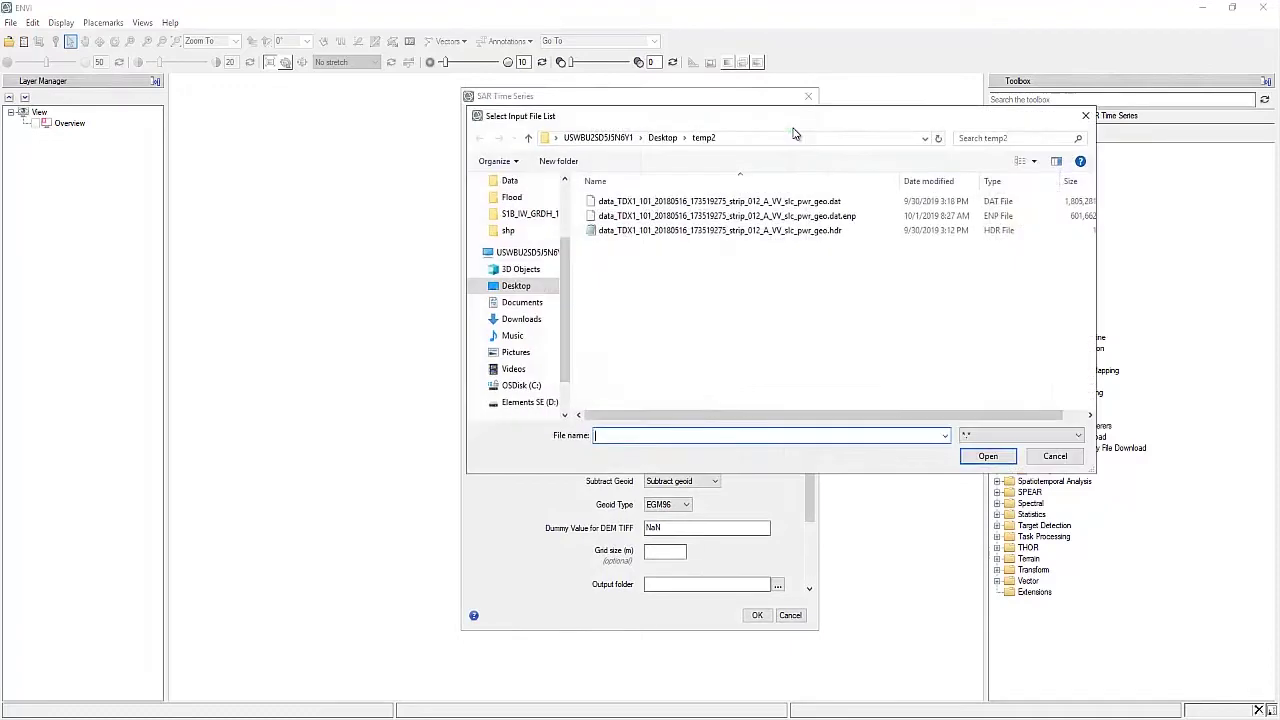
{"action": "left_click", "coordinate": [660, 137]}
{"action": "double_click", "coordinate": [612, 230]}
{"action": "double_click", "coordinate": [610, 216]}
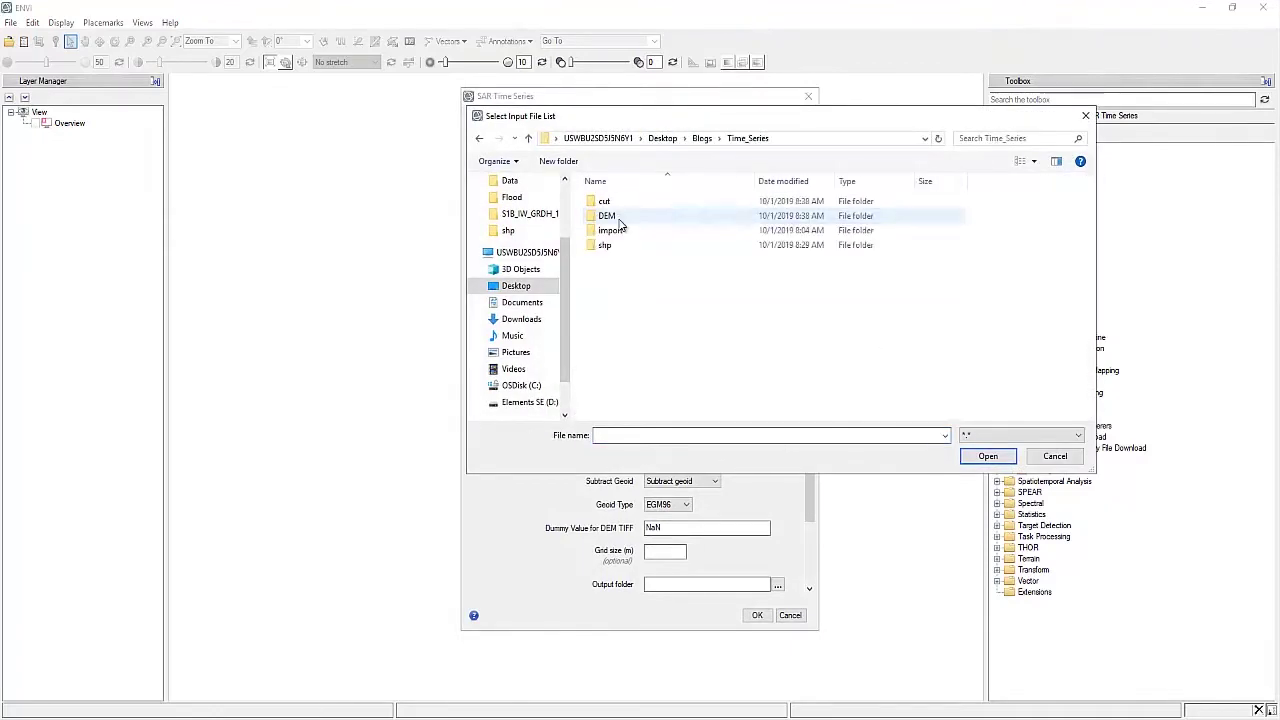
{"action": "double_click", "coordinate": [617, 201]}
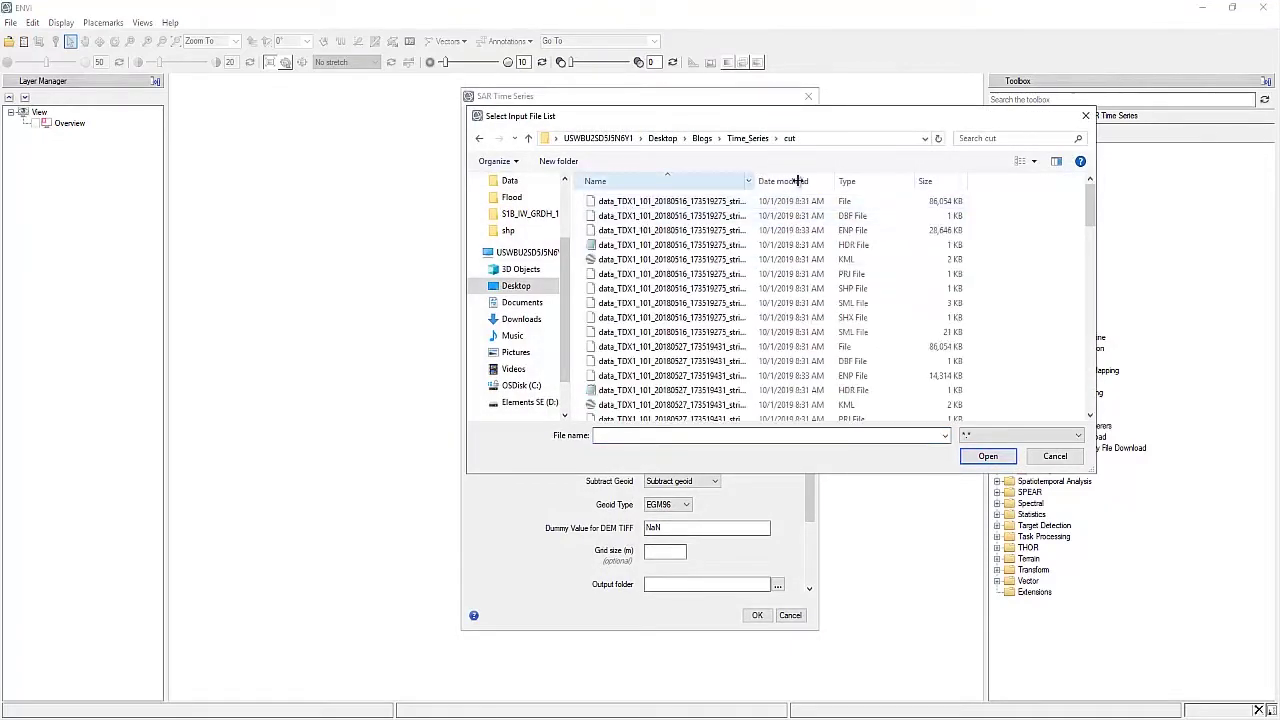
{"action": "left_click_drag", "start_coordinate": [757, 181], "coordinate": [938, 181]}
Load the eight *_cut_slc scenes, 20180516 through 20180801, into the Input File List.
{"action": "left_click", "coordinate": [843, 203]}
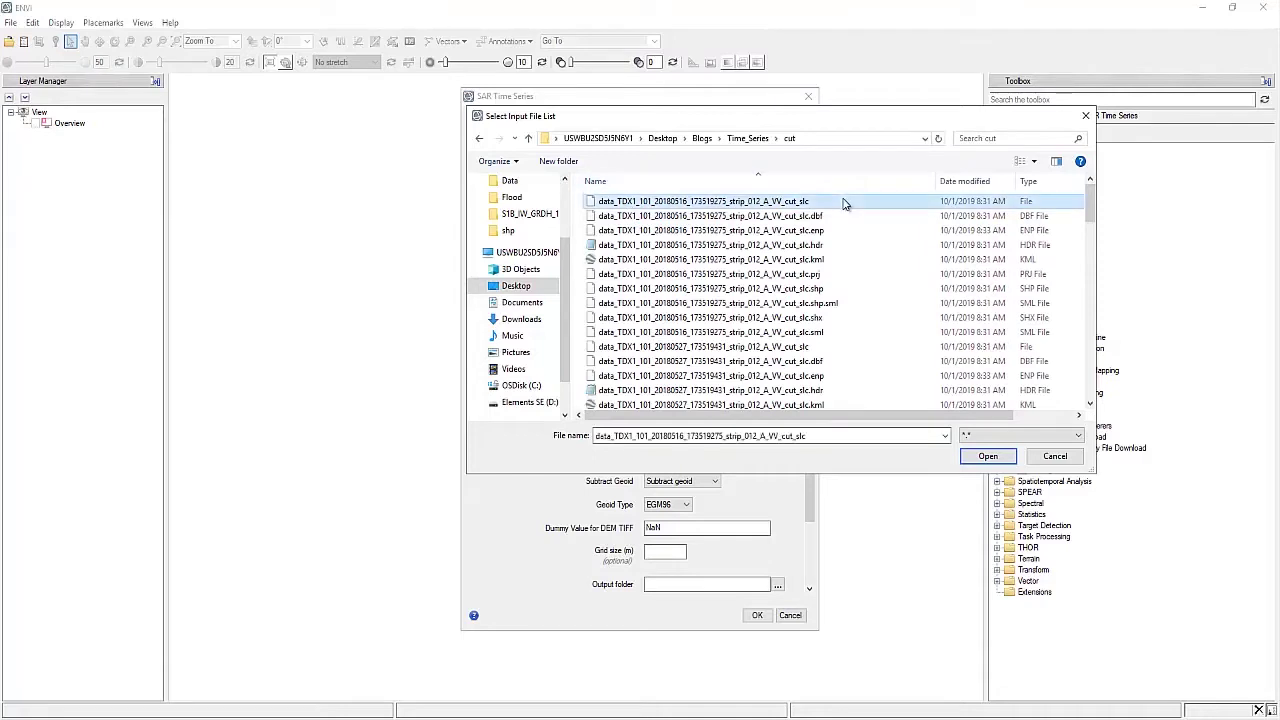
{"action": "scroll", "coordinate": [812, 349], "scroll_direction": "down", "scroll_amount": 5}
{"action": "left_click", "coordinate": [812, 346], "text": "ctrl"}
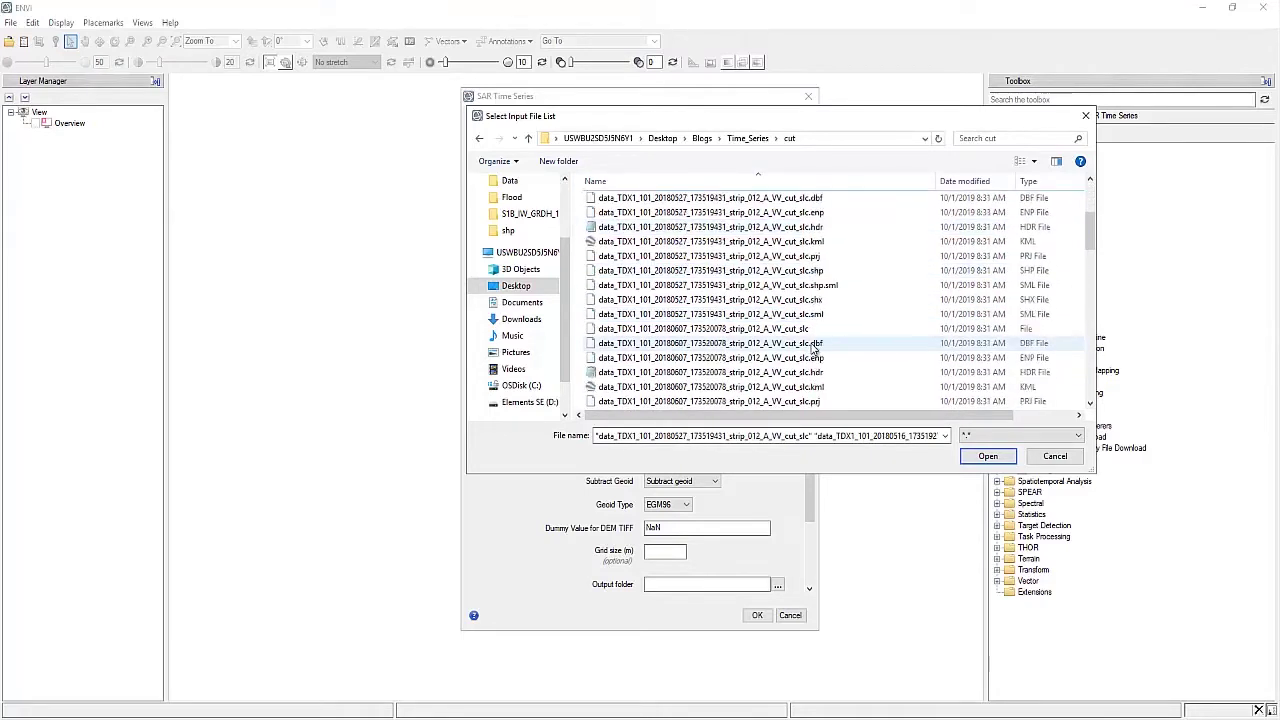
{"action": "scroll", "coordinate": [812, 340], "scroll_direction": "down", "scroll_amount": 3}
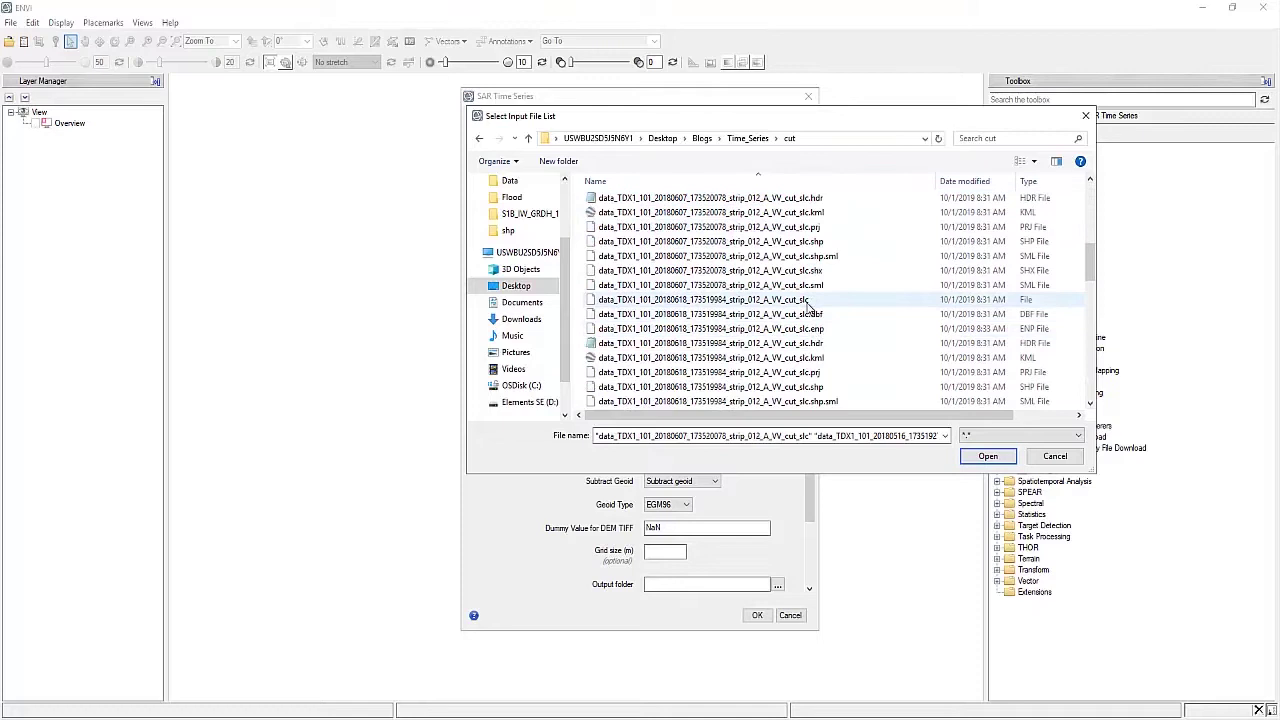
{"action": "left_click", "coordinate": [815, 300], "text": "ctrl"}
{"action": "scroll", "coordinate": [828, 372], "scroll_direction": "down", "scroll_amount": 1}
{"action": "scroll", "coordinate": [828, 370], "scroll_direction": "down", "scroll_amount": 1}
{"action": "left_click", "coordinate": [818, 360], "text": "ctrl"}
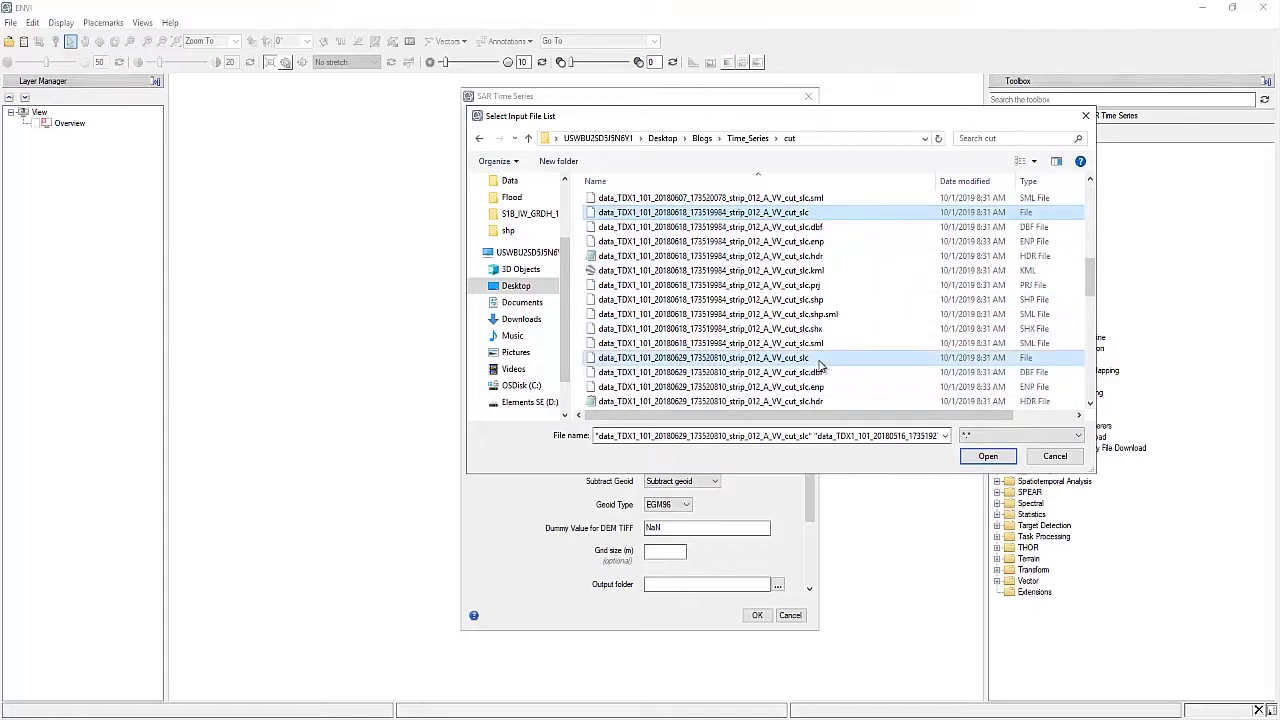
{"action": "scroll", "coordinate": [815, 358], "scroll_direction": "down", "scroll_amount": 4}
{"action": "left_click", "coordinate": [808, 329], "text": "ctrl"}
{"action": "scroll", "coordinate": [808, 330], "scroll_direction": "down", "scroll_amount": 3}
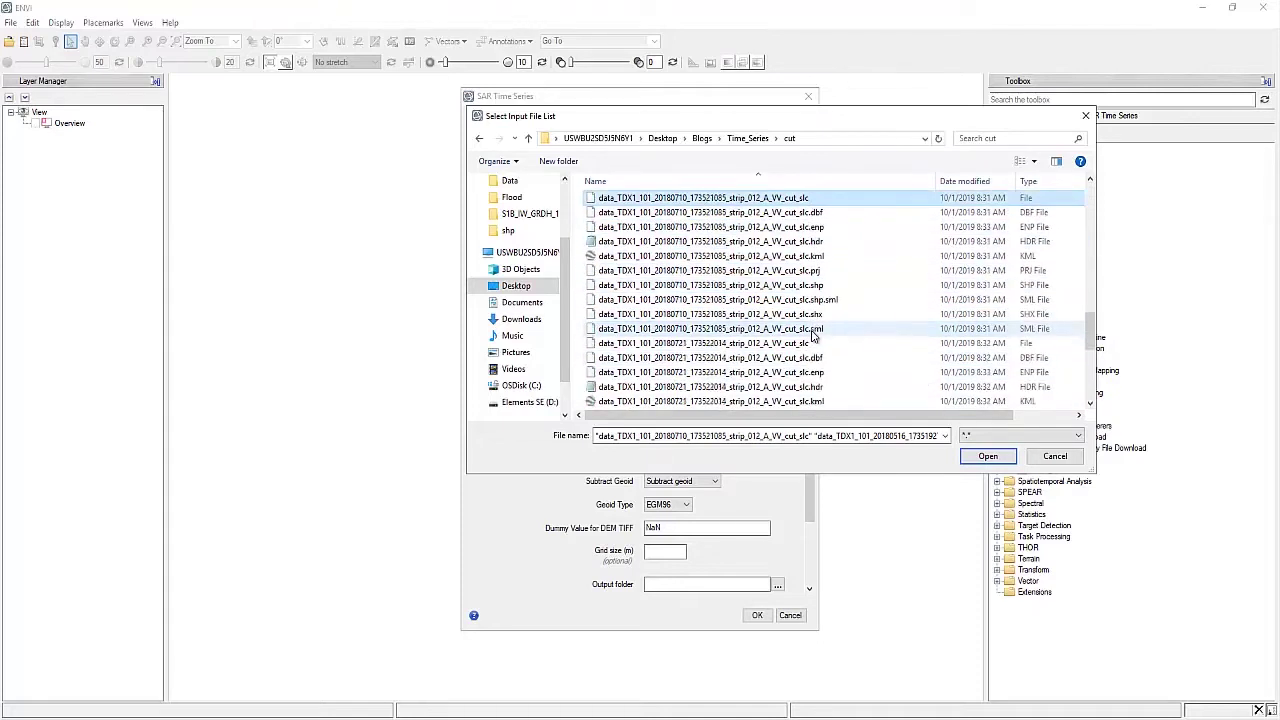
{"action": "left_click", "coordinate": [808, 343], "text": "ctrl"}
{"action": "scroll", "coordinate": [812, 340], "scroll_direction": "down", "scroll_amount": 5}
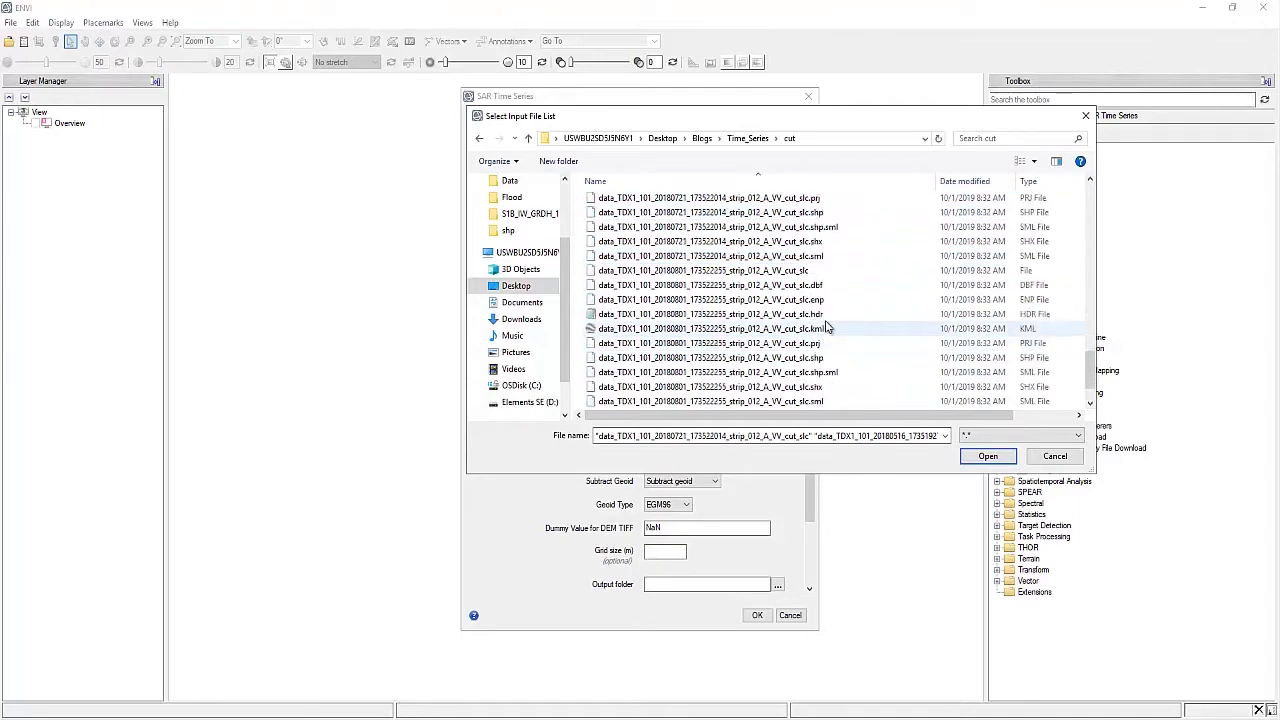
{"action": "left_click", "coordinate": [797, 272], "text": "ctrl"}
{"action": "scroll", "coordinate": [800, 290], "scroll_direction": "up", "scroll_amount": 6}
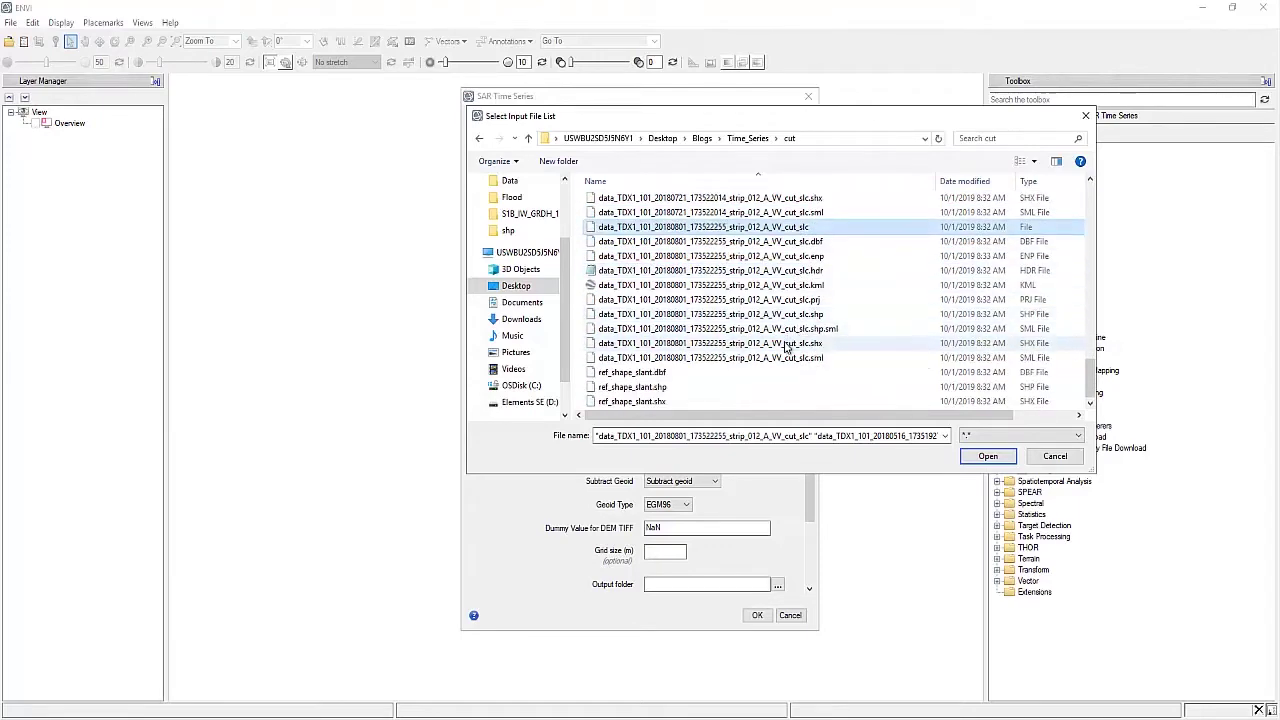
{"action": "scroll", "coordinate": [833, 372], "scroll_direction": "up", "scroll_amount": 15}
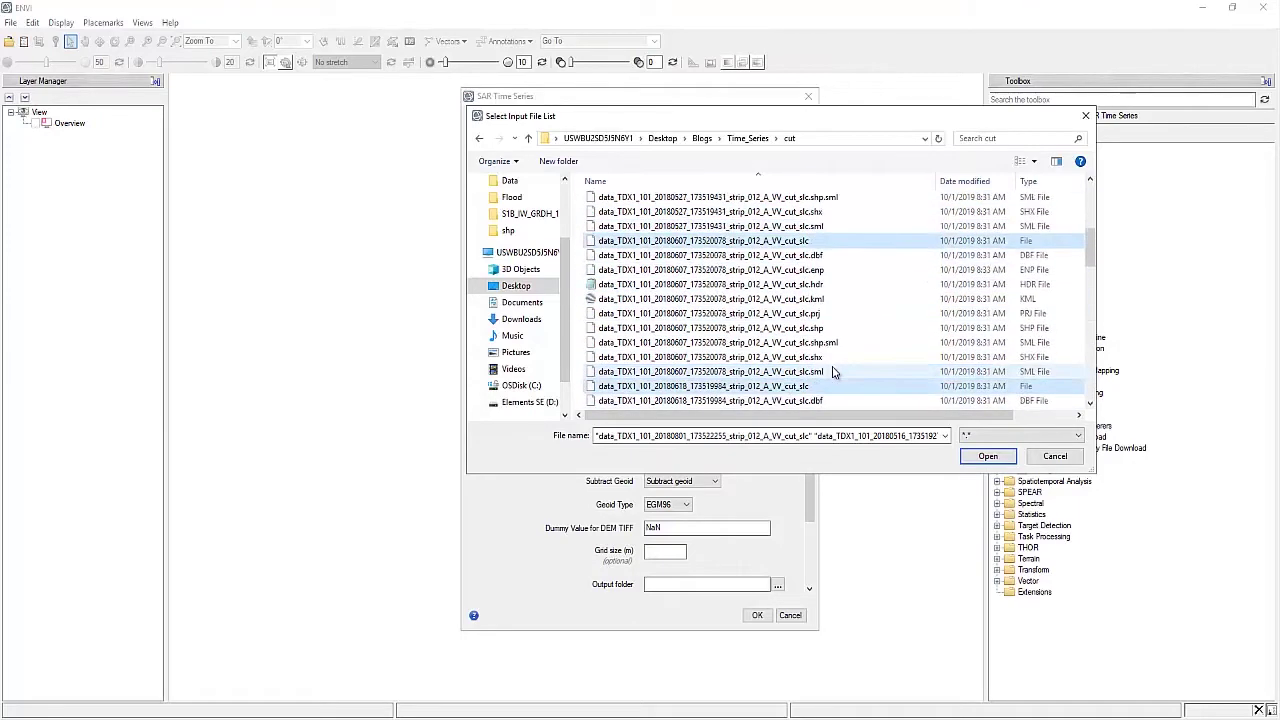
{"action": "left_click", "coordinate": [987, 456]}
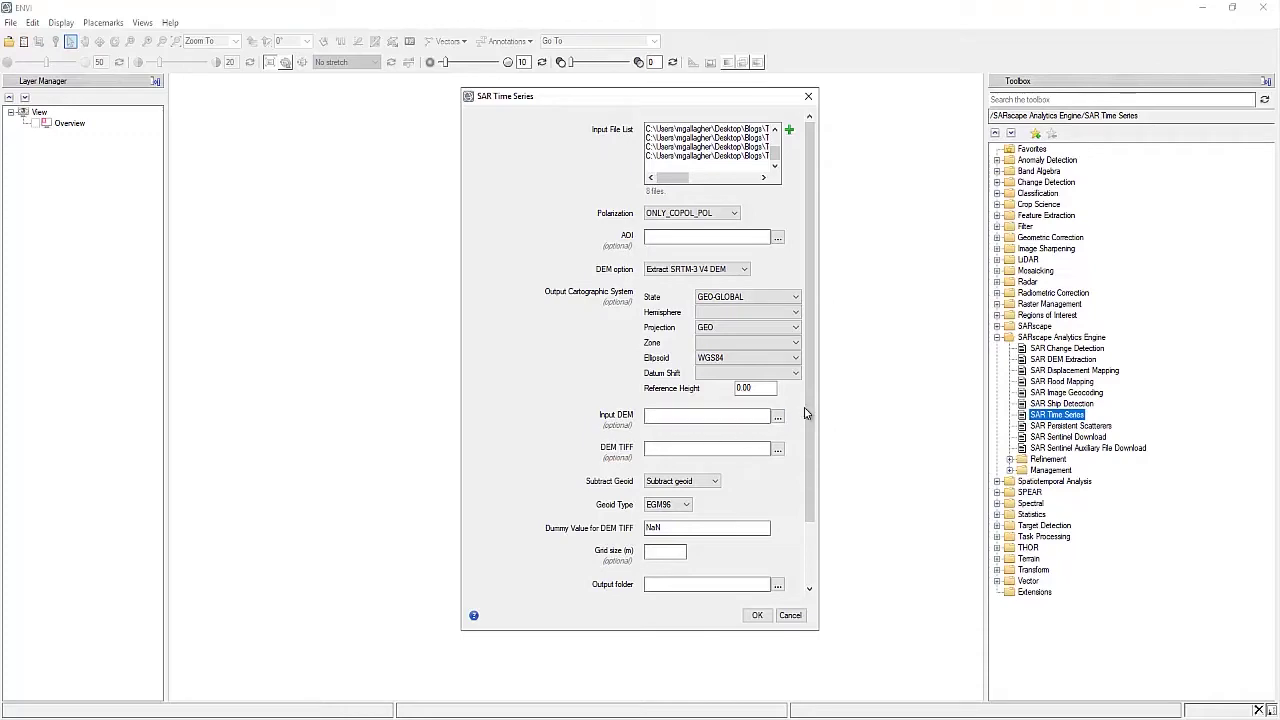
Set the output to a new 'Output' folder inside Time_Series and run SAR Time Series.
{"action": "scroll", "coordinate": [812, 432], "scroll_direction": "down", "scroll_amount": 1}
{"action": "scroll", "coordinate": [812, 432], "scroll_direction": "down", "scroll_amount": 2}
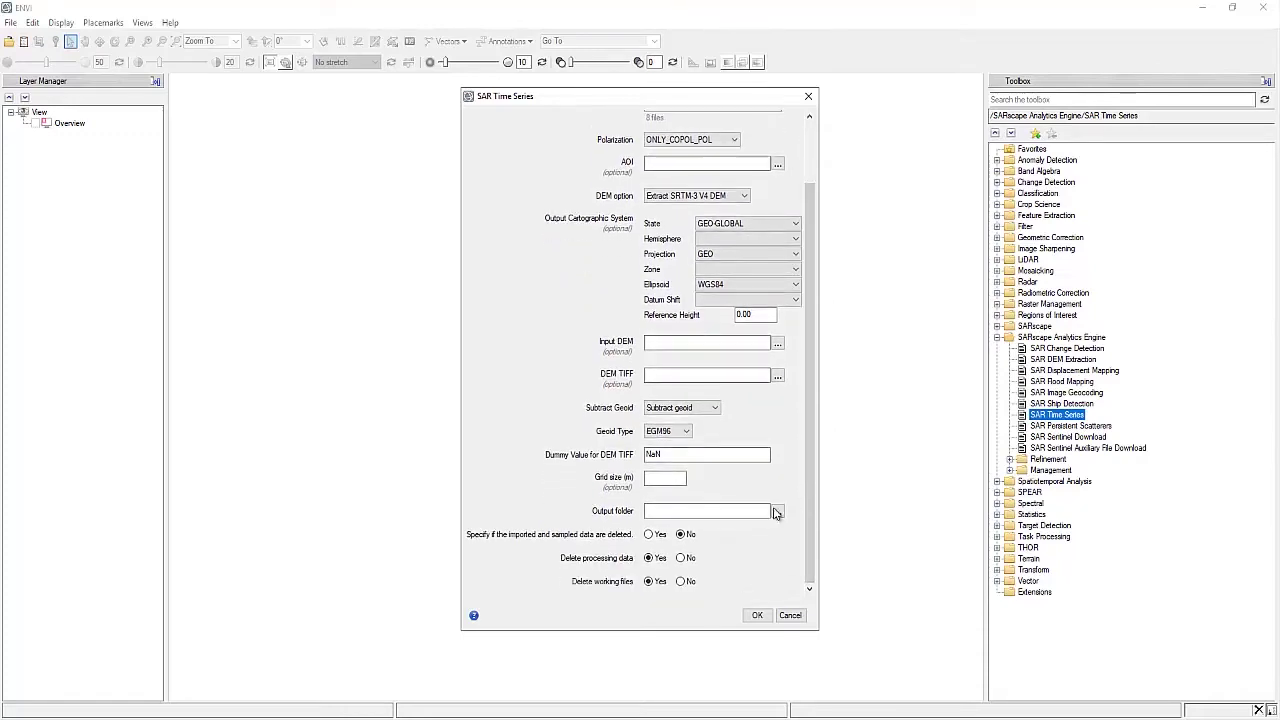
{"action": "left_click", "coordinate": [777, 512]}
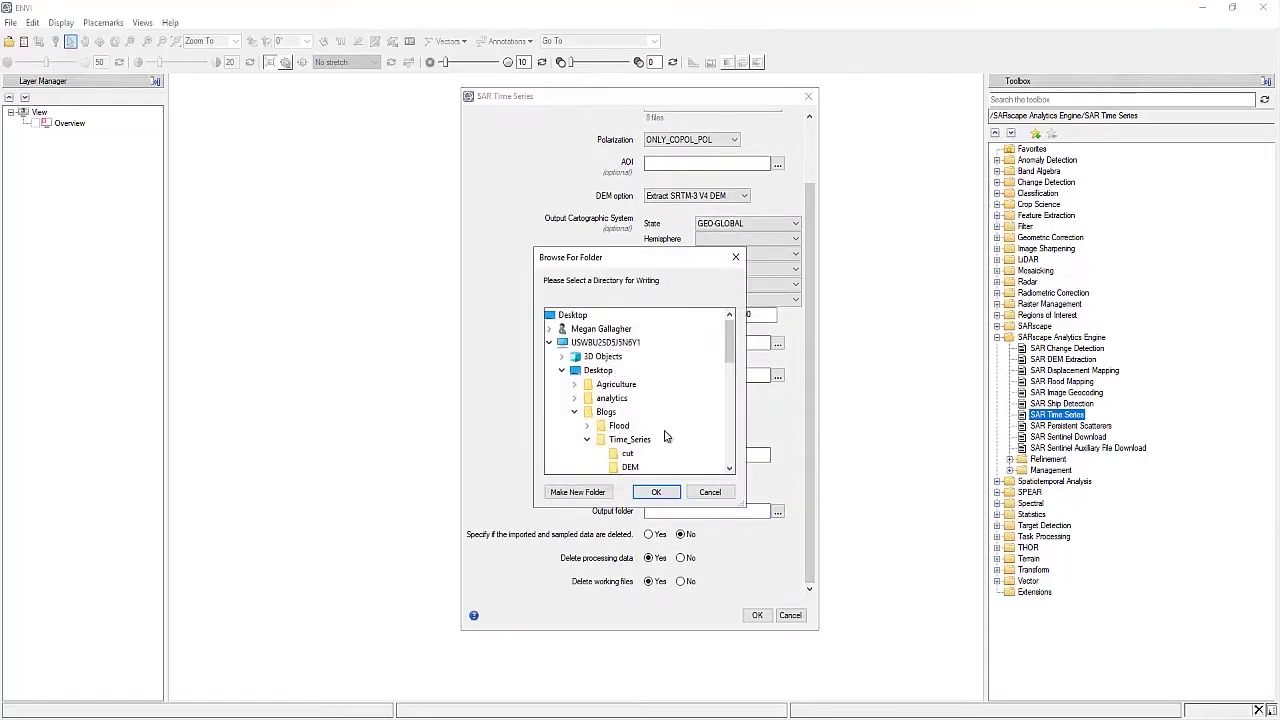
{"action": "left_click", "coordinate": [630, 440]}
{"action": "left_click", "coordinate": [590, 492]}
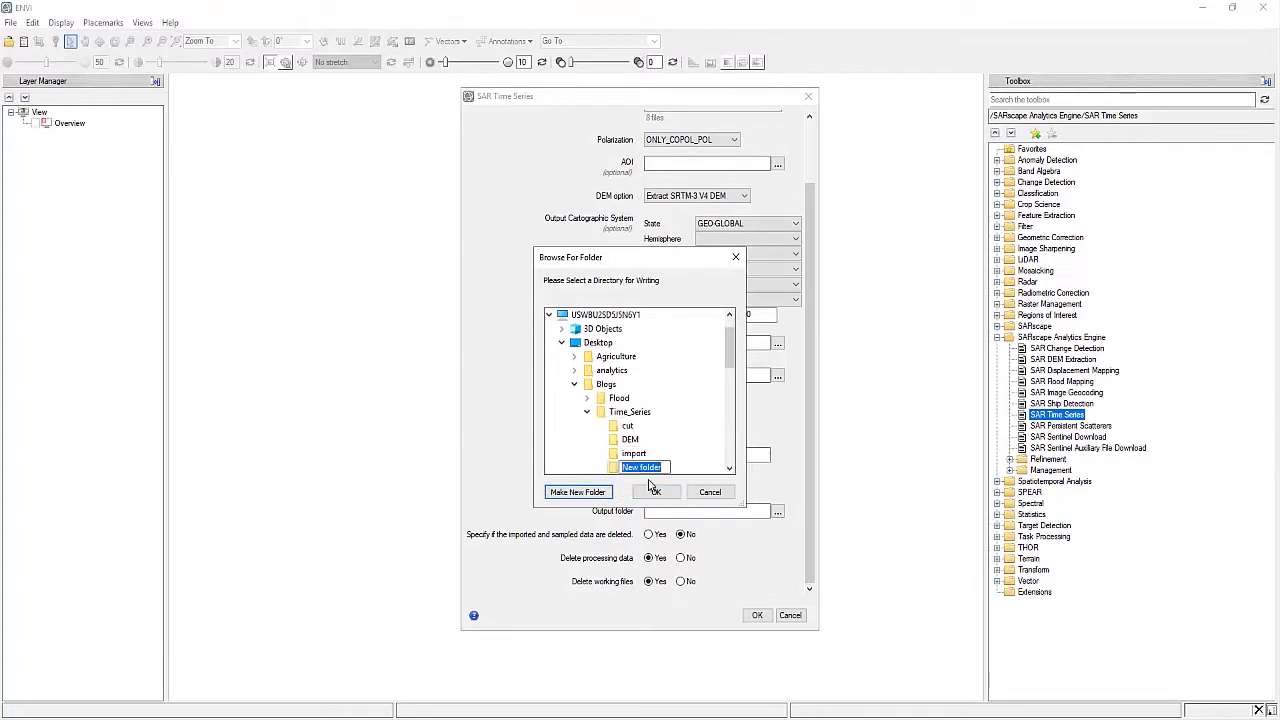
{"action": "type", "text": "Output"}
{"action": "key", "text": "Return"}
{"action": "left_click", "coordinate": [654, 493]}
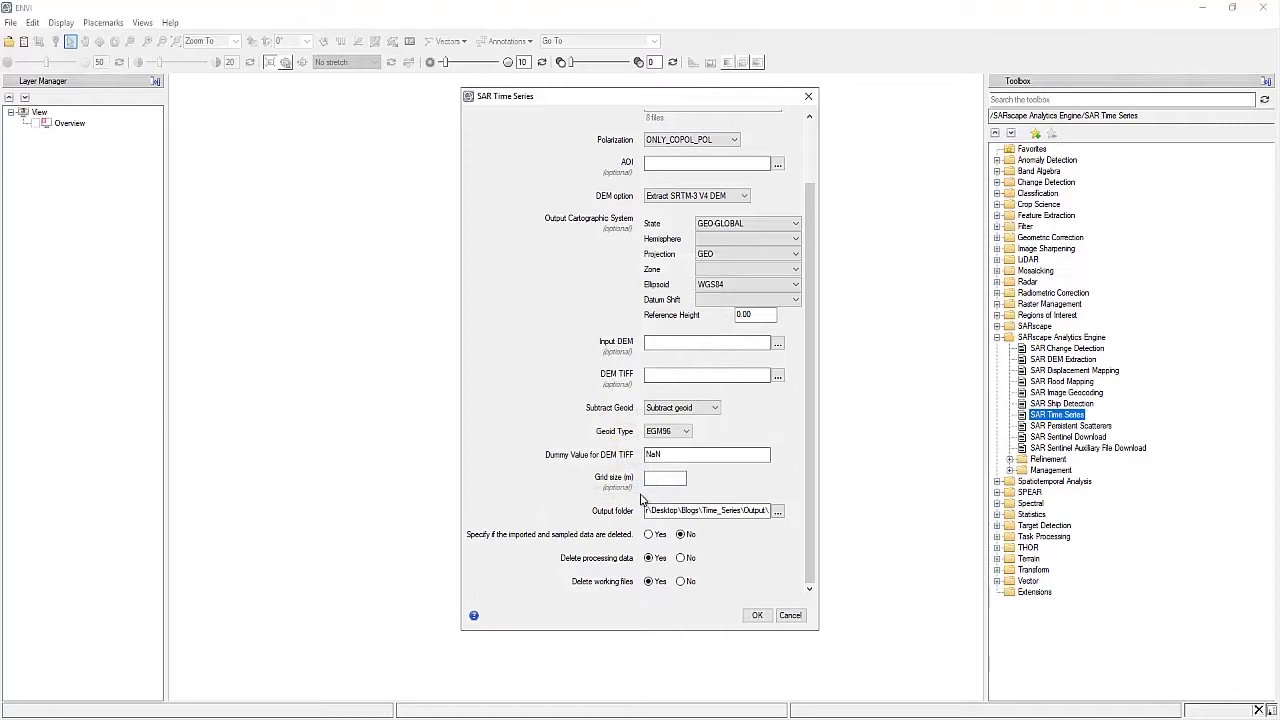
{"action": "left_click", "coordinate": [758, 615]}
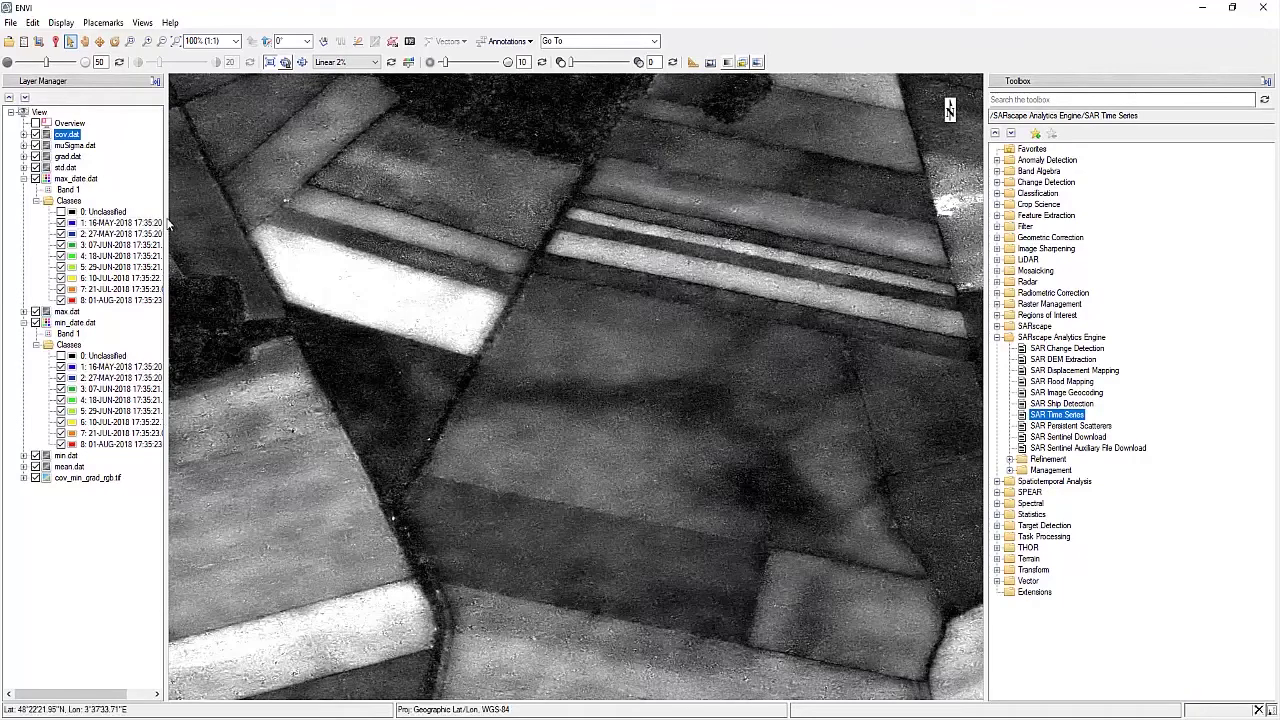
Hide the cov.dat, muSigma.dat and grad.dat layers so std.dat is visible.
{"action": "left_click_drag", "start_coordinate": [166, 216], "coordinate": [220, 216]}
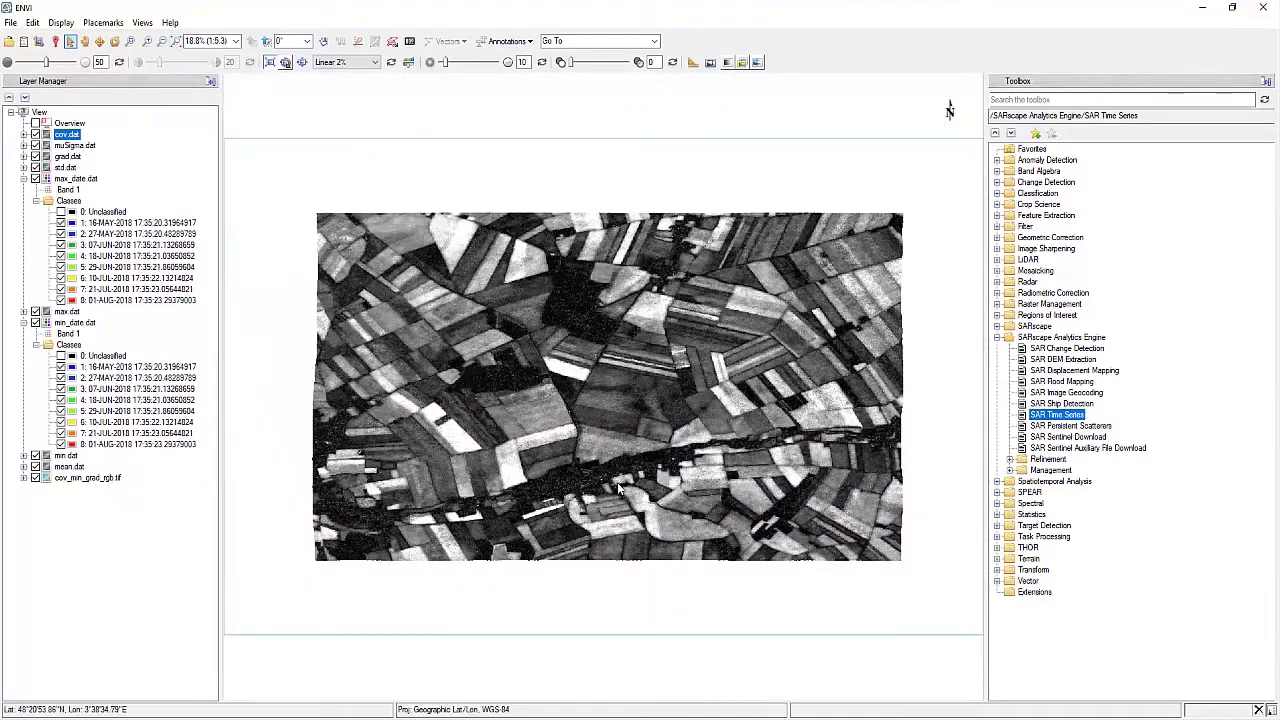
{"action": "scroll", "coordinate": [521, 385], "scroll_direction": "up", "scroll_amount": 1}
{"action": "left_click_drag", "start_coordinate": [521, 379], "coordinate": [498, 384]}
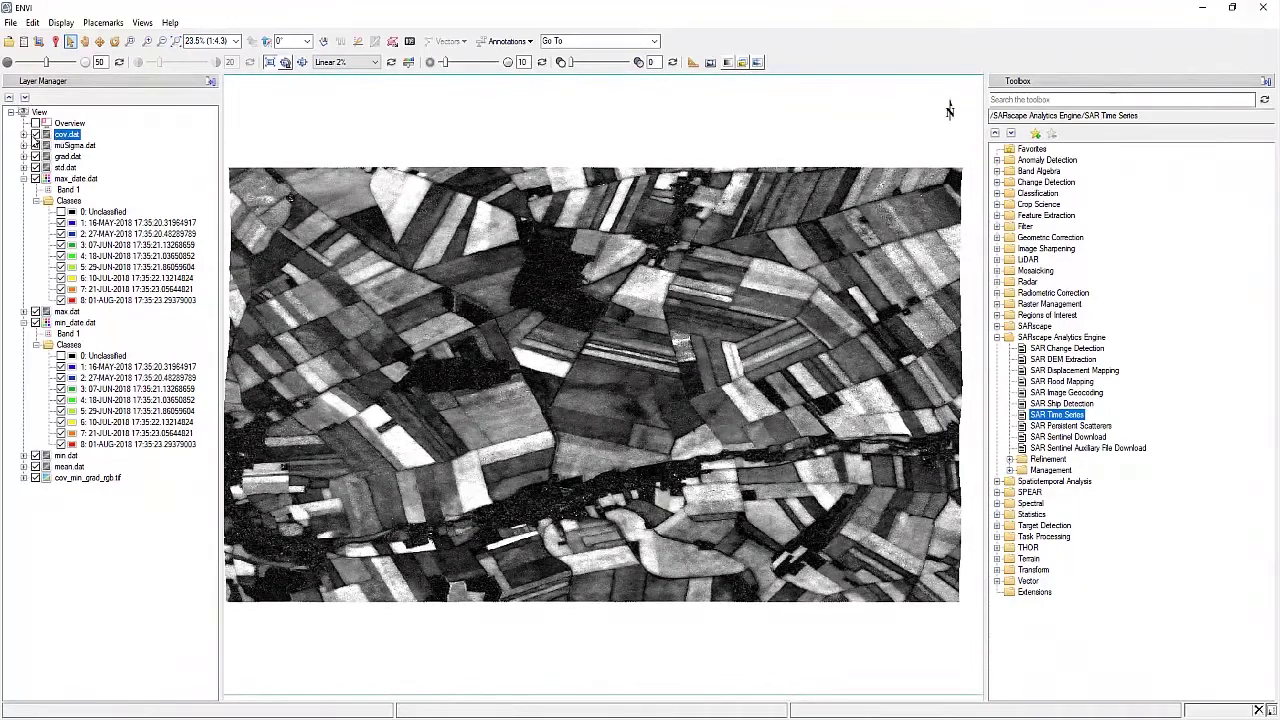
{"action": "left_click", "coordinate": [35, 134]}
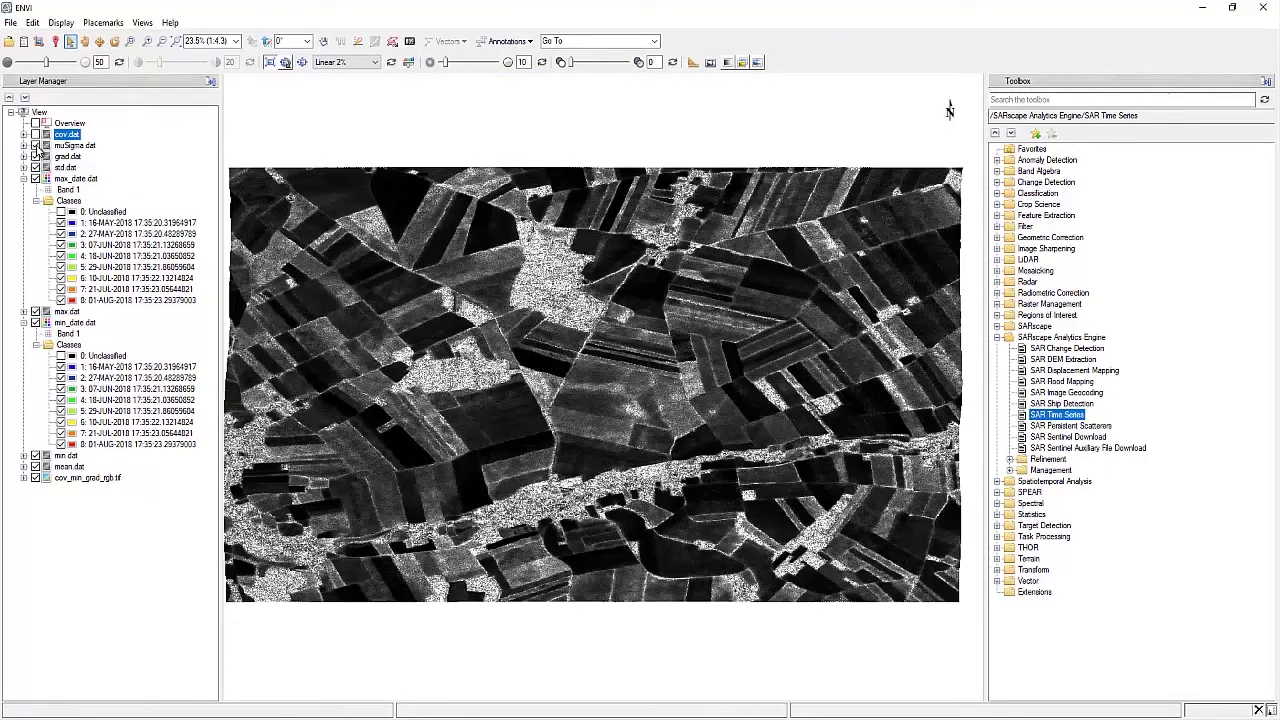
{"action": "left_click", "coordinate": [35, 145]}
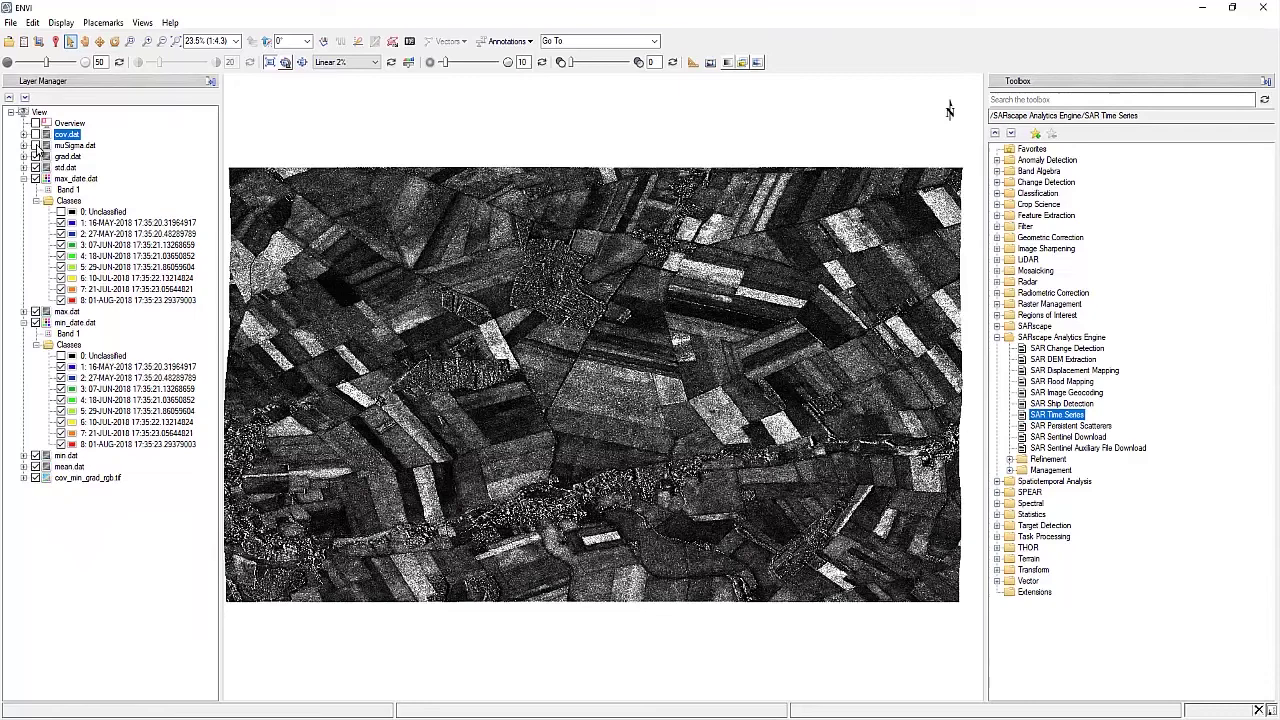
{"action": "left_click", "coordinate": [36, 157]}
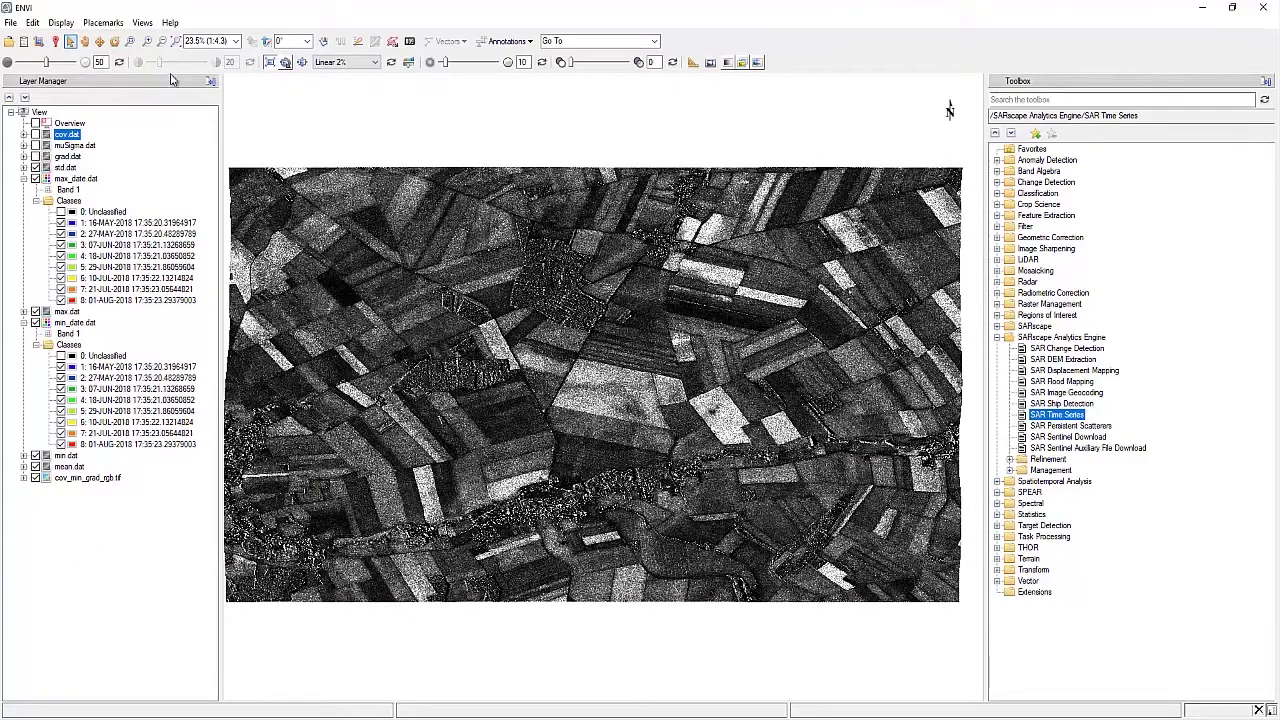
Probe std.dat pixel values at two fields with the Cursor Value tool.
{"action": "left_click", "coordinate": [55, 41]}
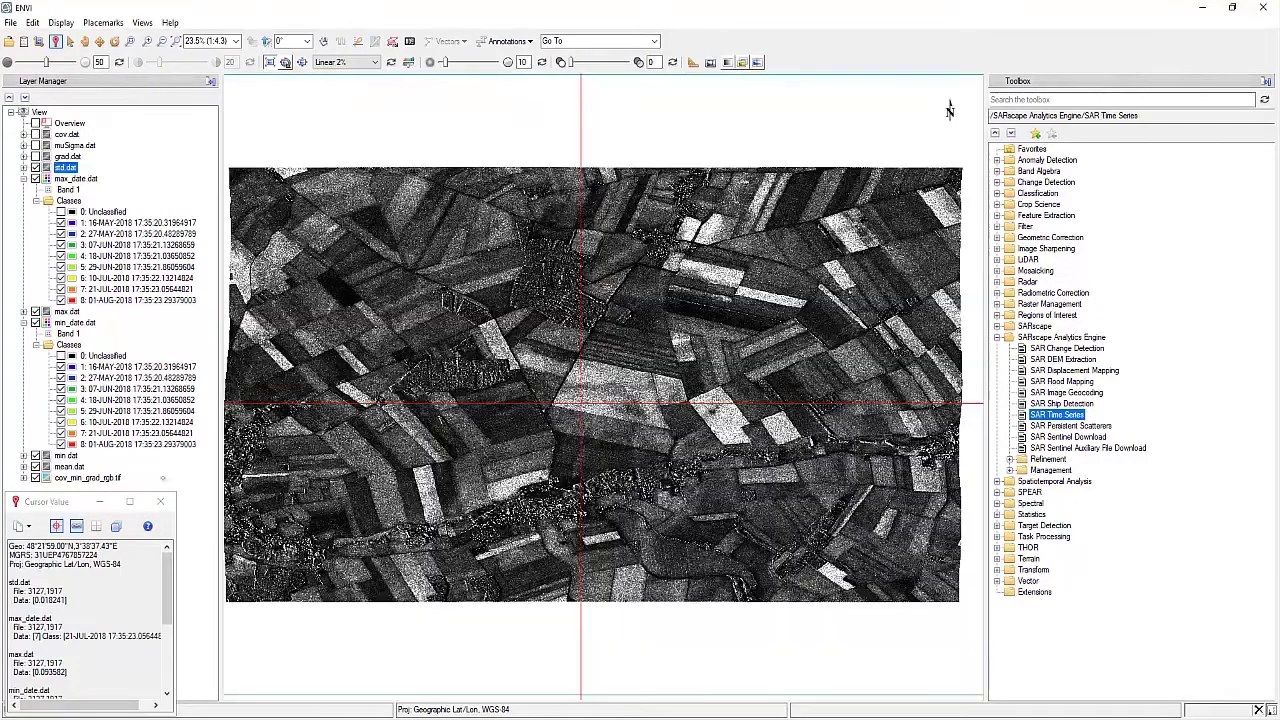
{"action": "left_click_drag", "start_coordinate": [54, 502], "coordinate": [419, 294]}
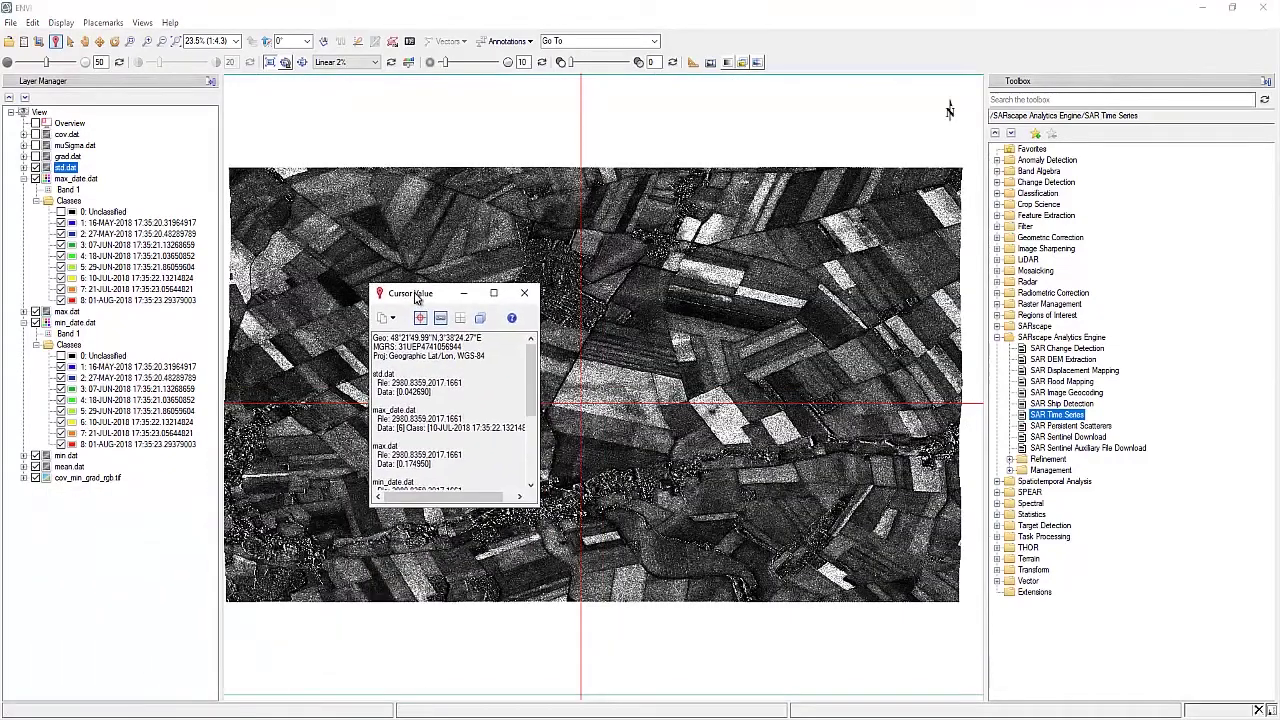
{"action": "left_click", "coordinate": [709, 313]}
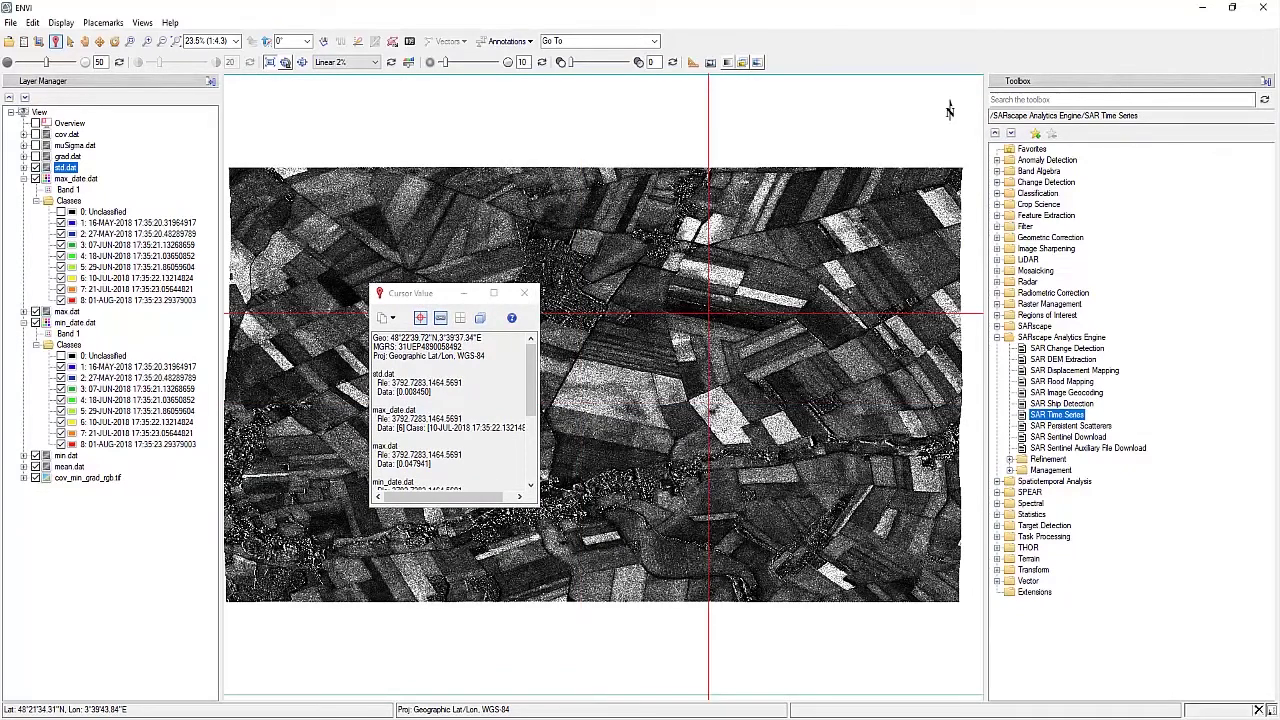
{"action": "left_click", "coordinate": [725, 432]}
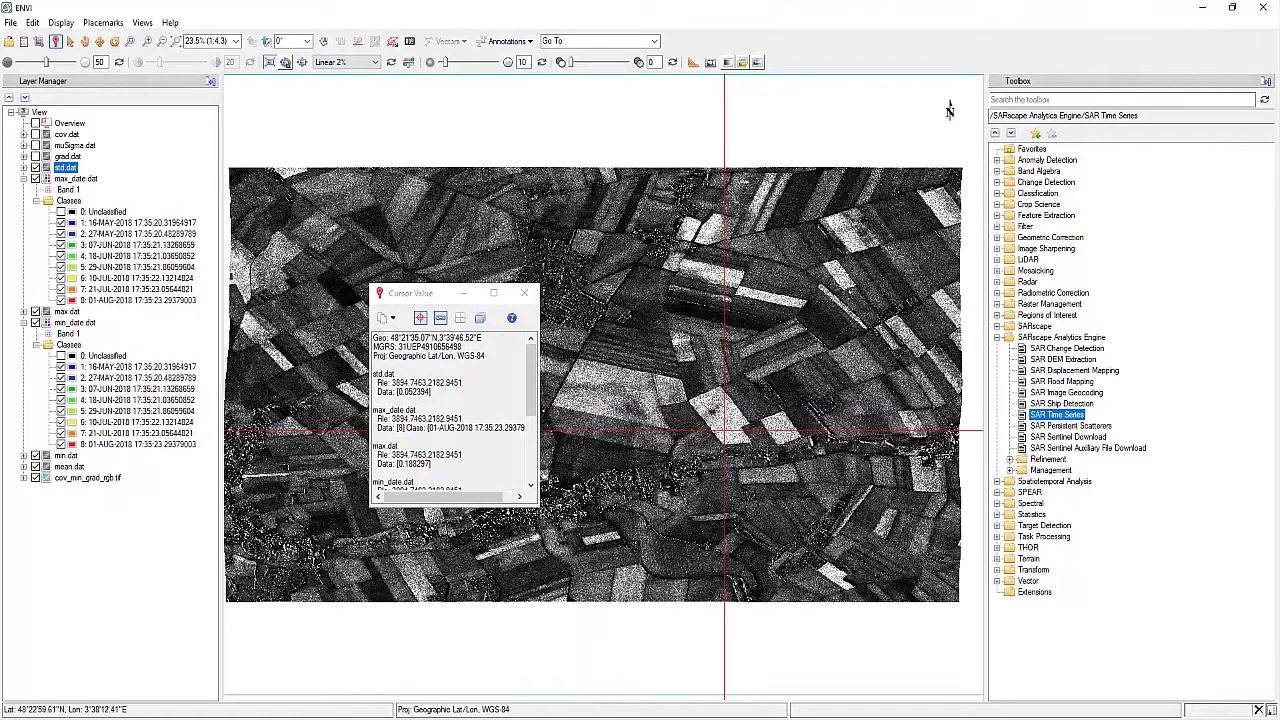
{"action": "left_click", "coordinate": [524, 293]}
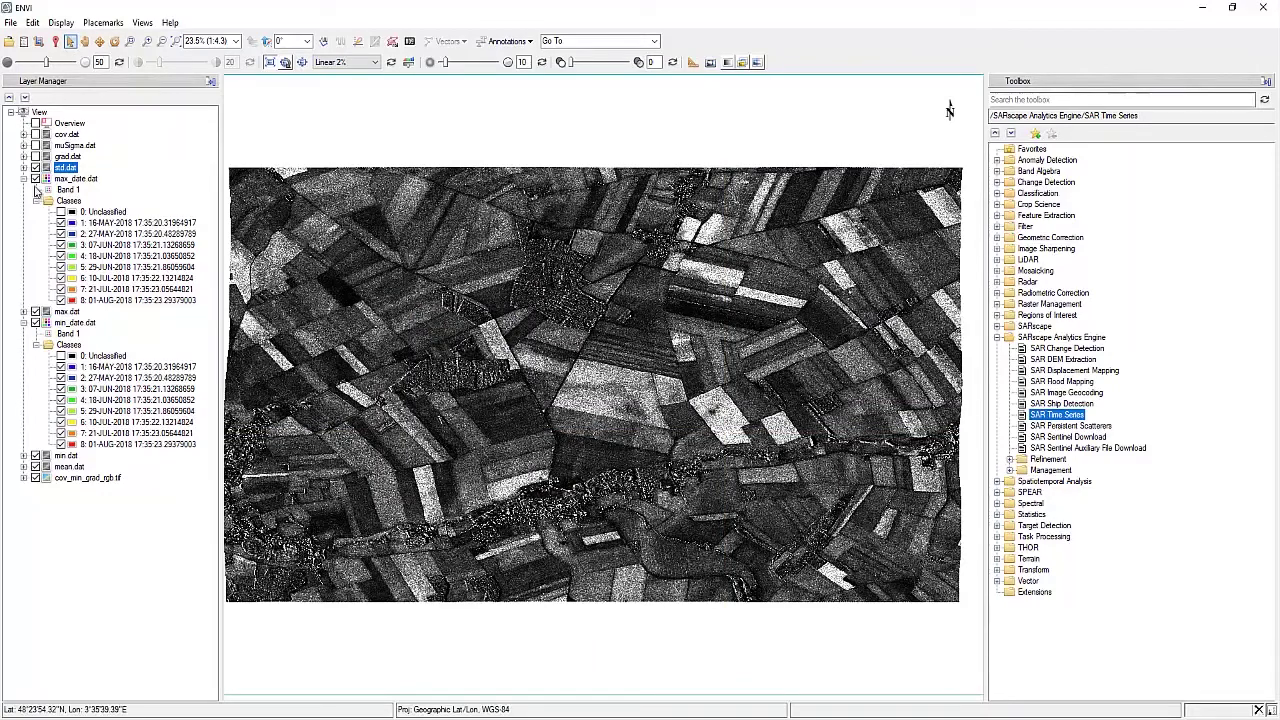
Hide std.dat to review the max_date map, then hide max_date to show max.dat.
{"action": "left_click", "coordinate": [36, 178]}
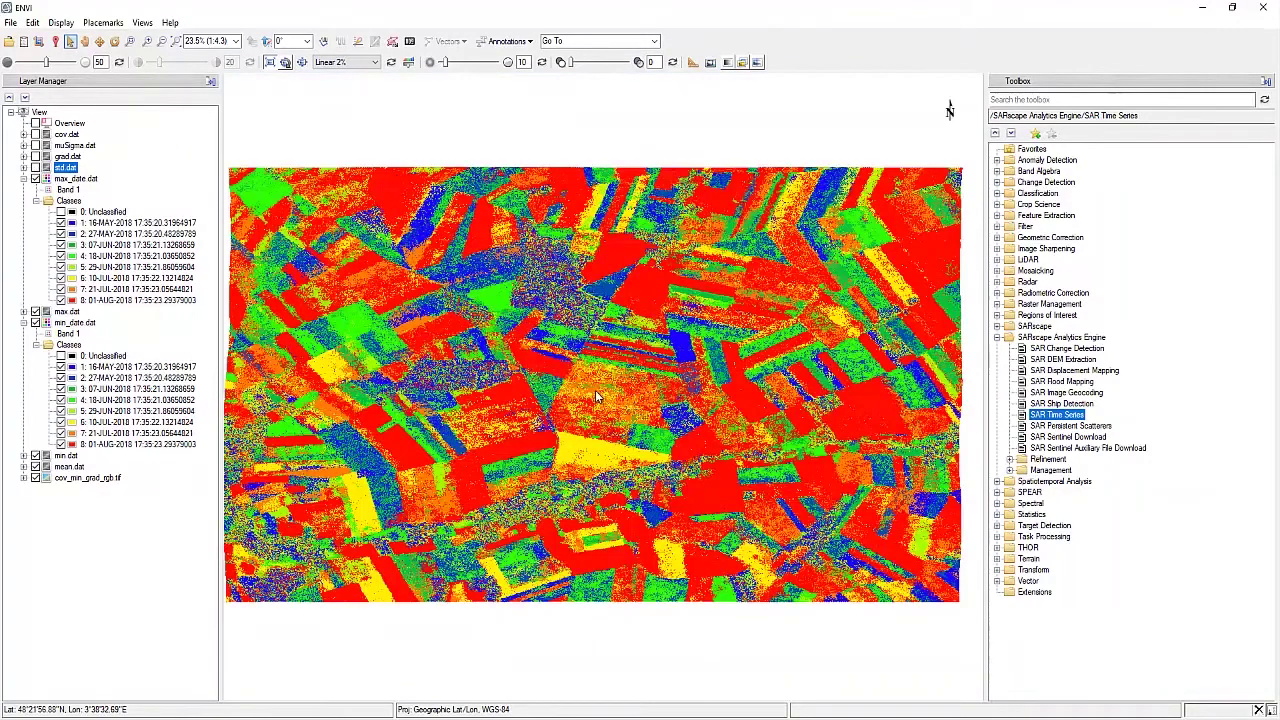
{"action": "scroll", "coordinate": [600, 395], "scroll_direction": "down", "scroll_amount": 1}
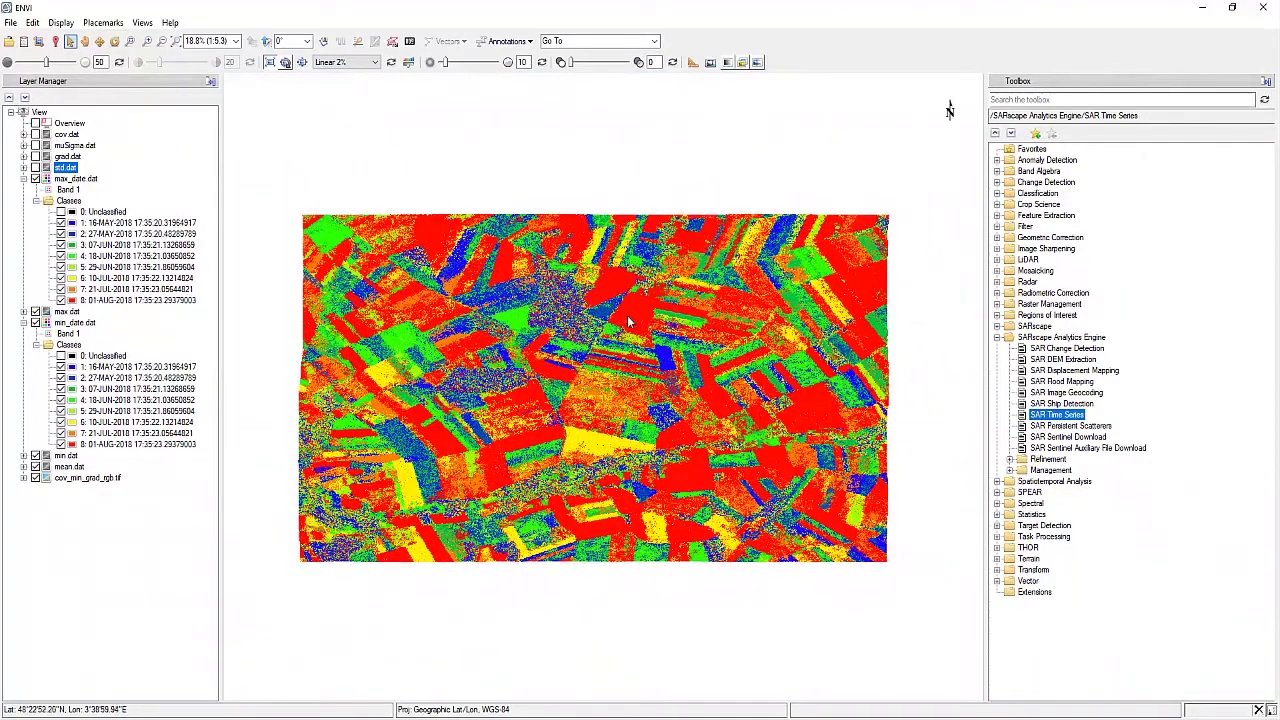
{"action": "scroll", "coordinate": [626, 316], "scroll_direction": "up", "scroll_amount": 1}
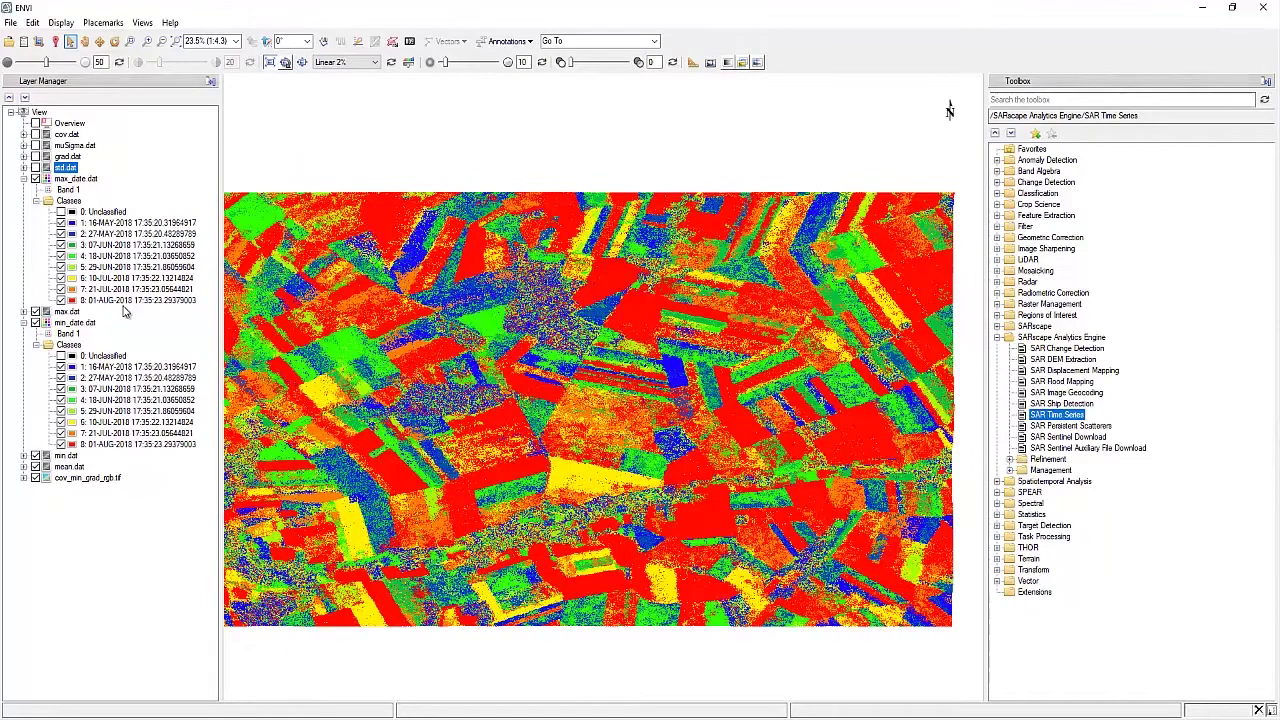
{"action": "left_click", "coordinate": [36, 179]}
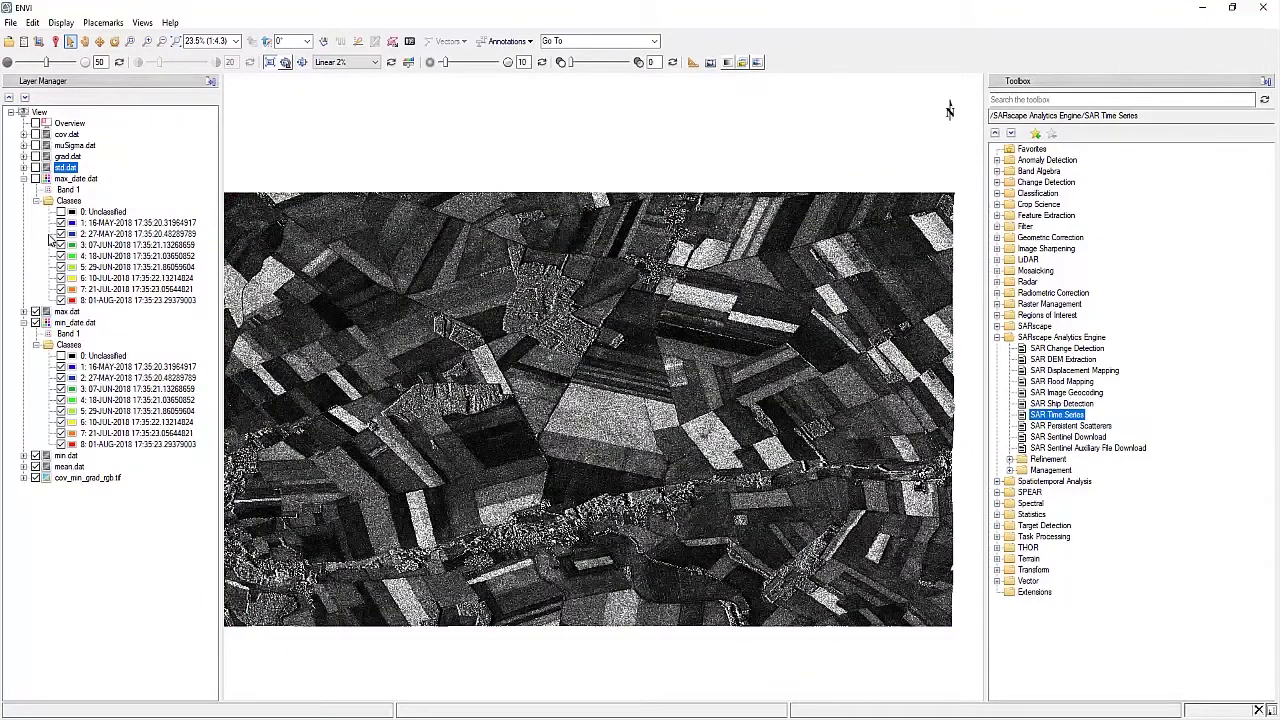
Sample pixel values on the max.dat layer with Cursor Value.
{"action": "left_click", "coordinate": [24, 313]}
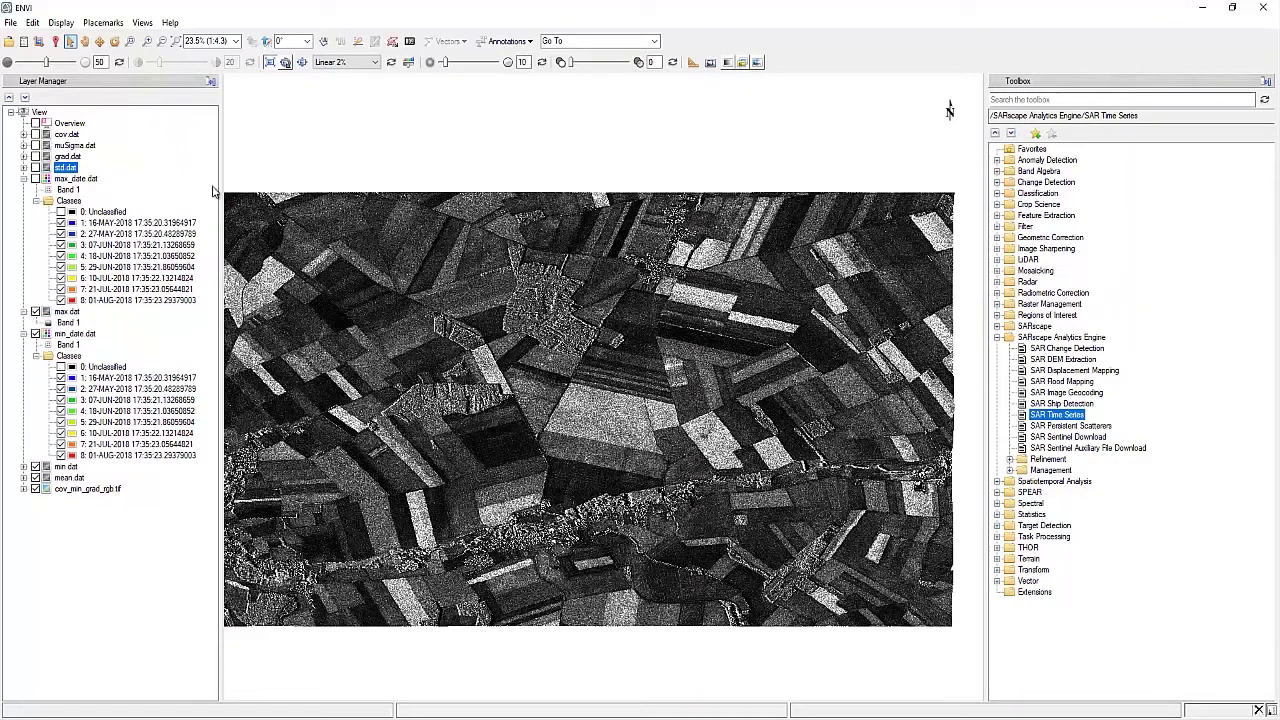
{"action": "left_click", "coordinate": [57, 42]}
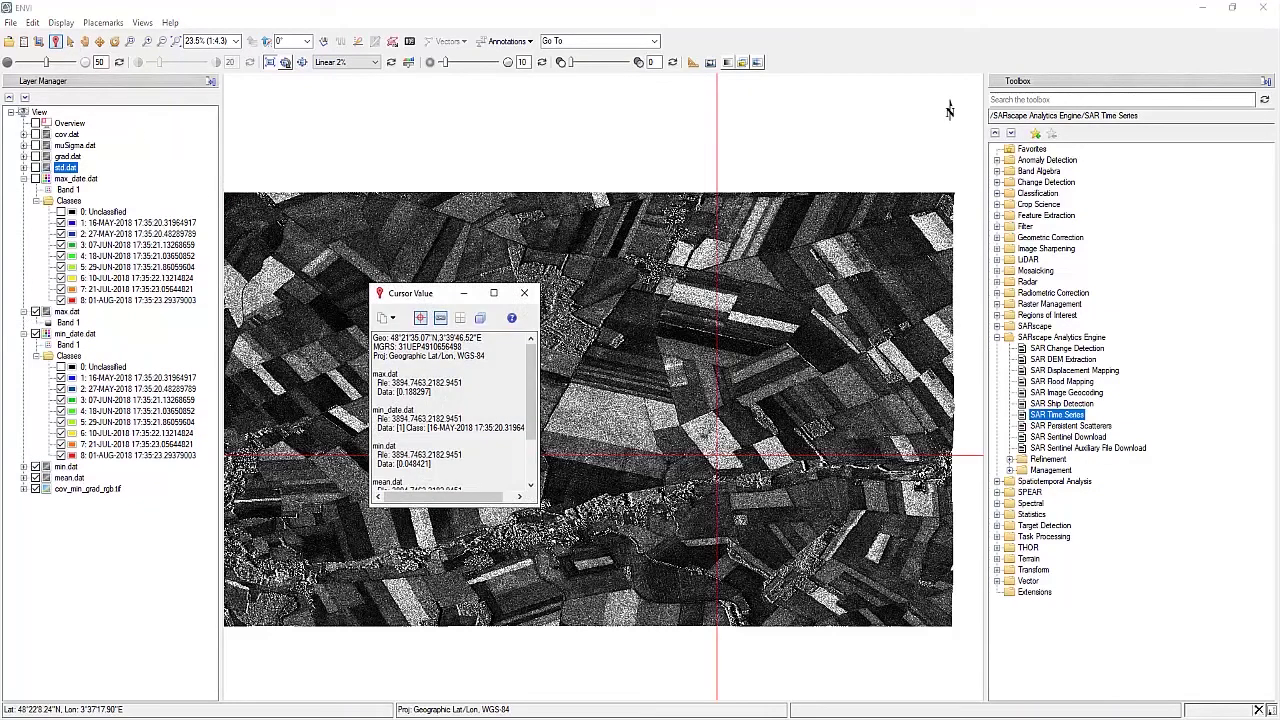
{"action": "left_click", "coordinate": [67, 312]}
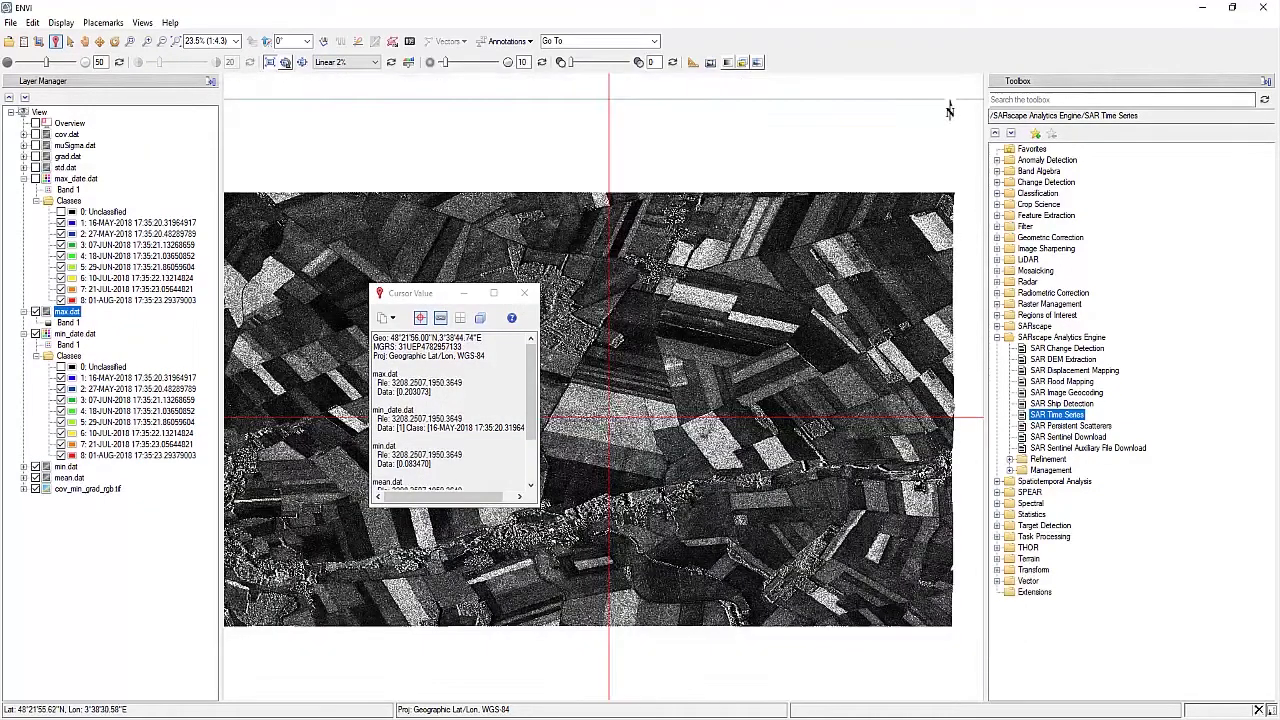
{"action": "left_click", "coordinate": [524, 293]}
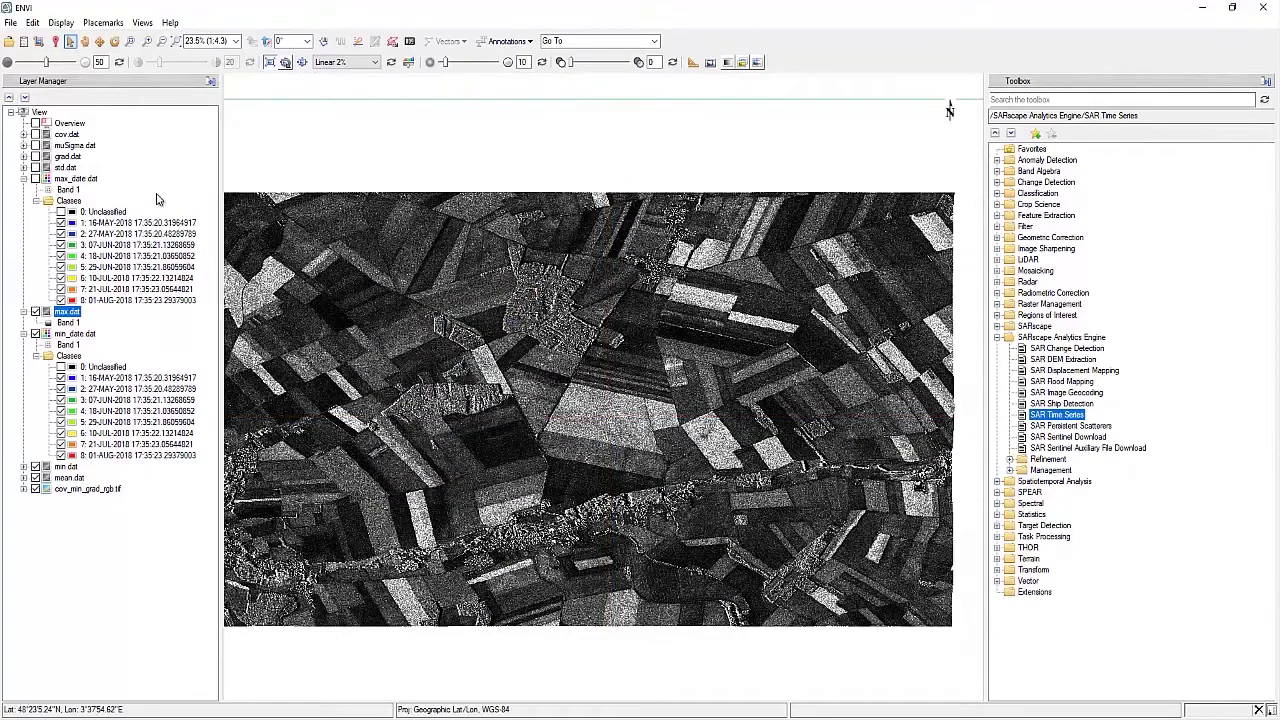
Hide max.dat, min_date.dat and min.dat in turn to reach the mean layer.
{"action": "left_click", "coordinate": [36, 312]}
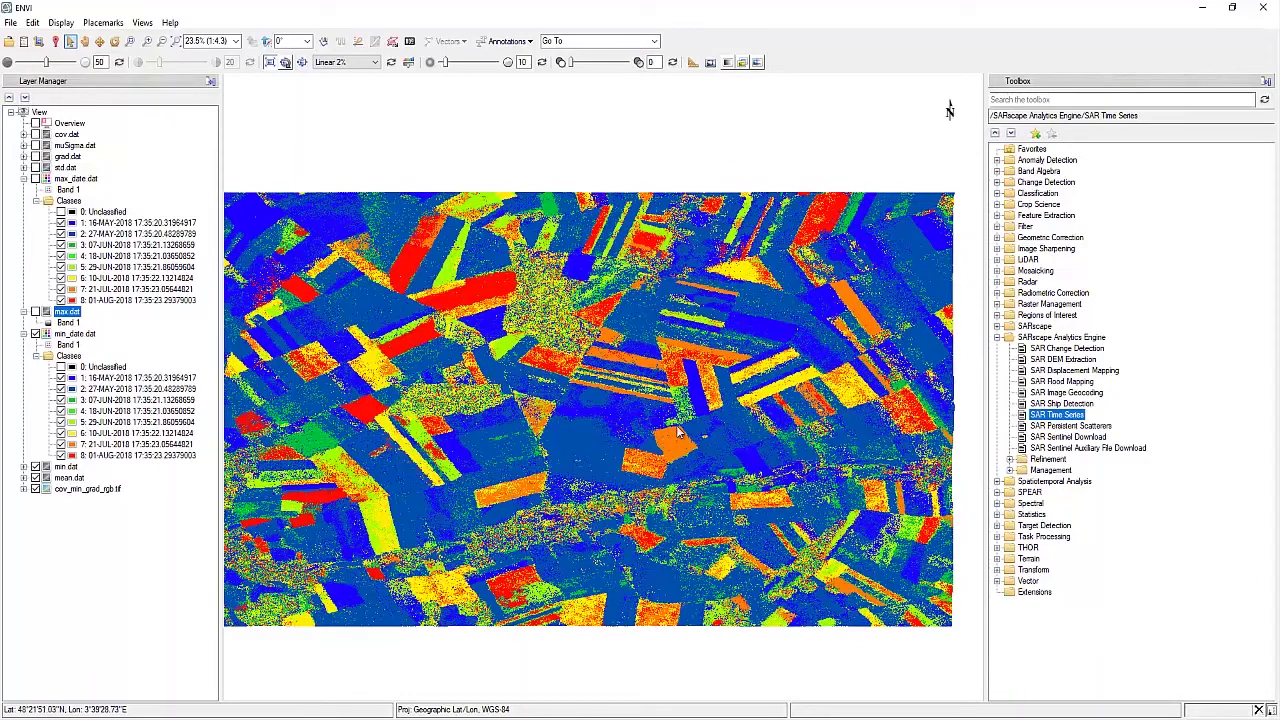
{"action": "left_click", "coordinate": [35, 334]}
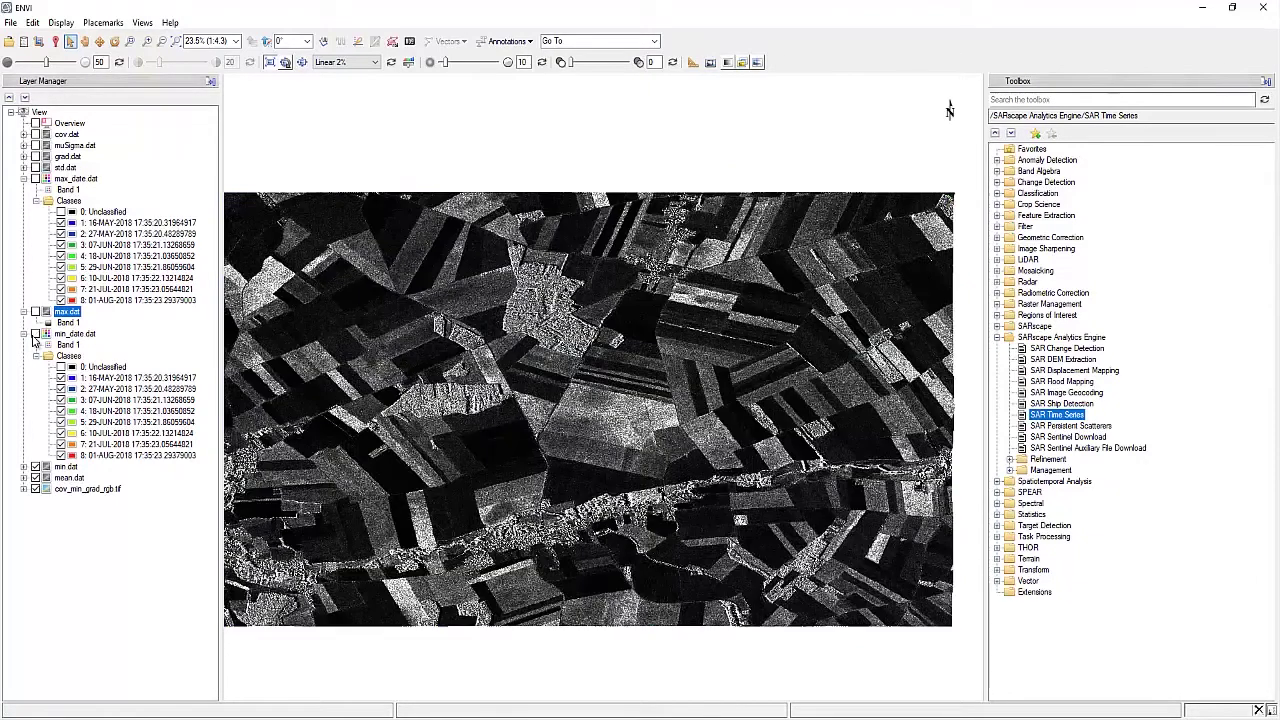
{"action": "left_click", "coordinate": [36, 467]}
Hide mean.dat to show the cov_min_grad_rgb.tif composite and pan across the fields.
{"action": "left_click", "coordinate": [36, 478]}
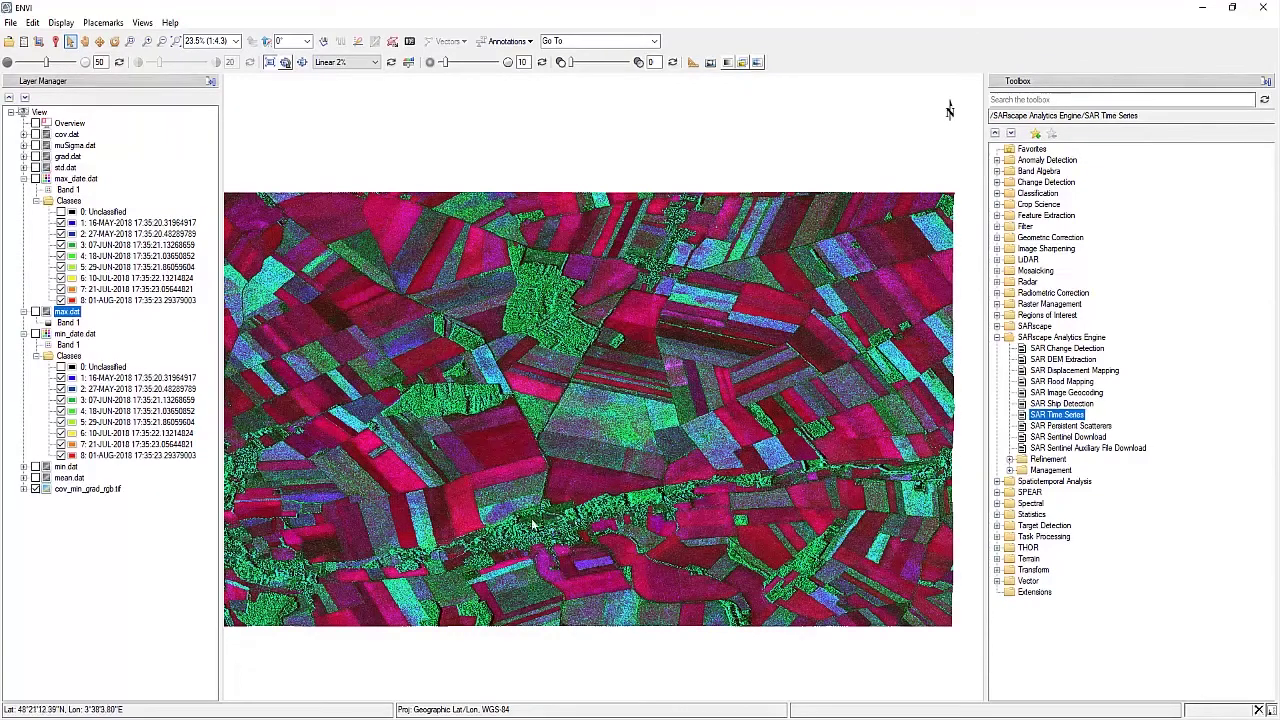
{"action": "left_click_drag", "start_coordinate": [500, 620], "coordinate": [492, 568]}
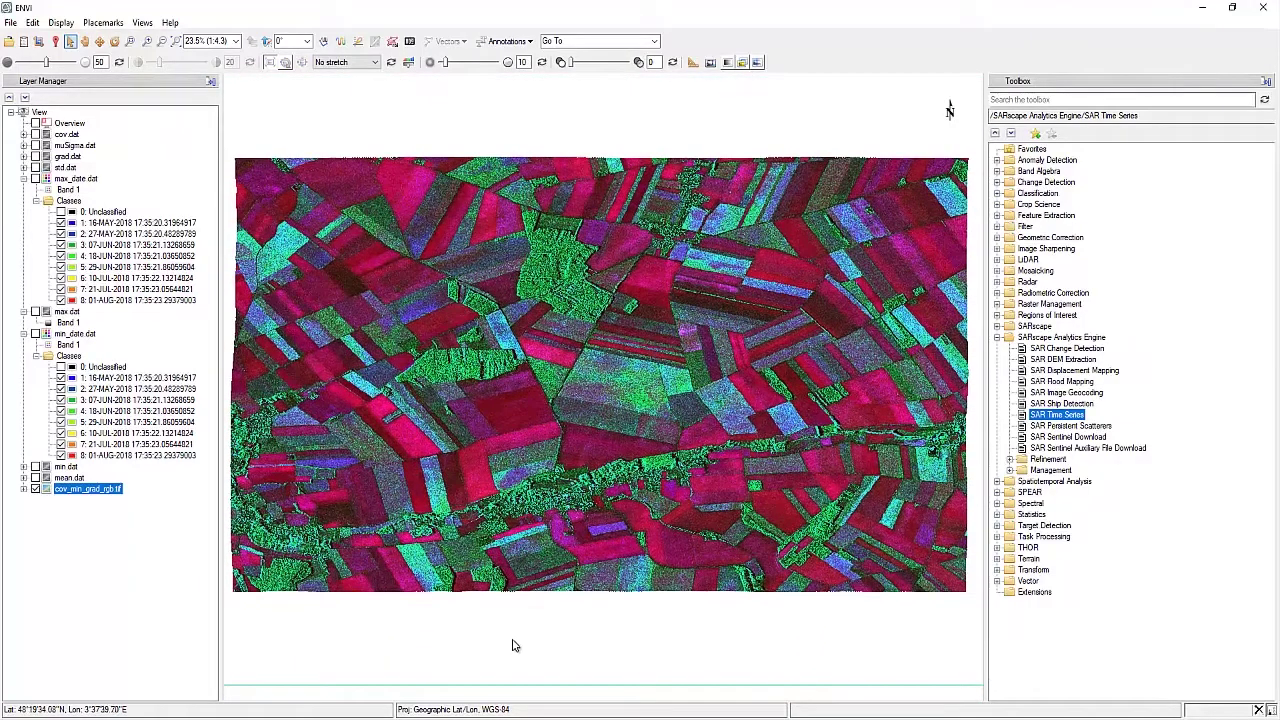